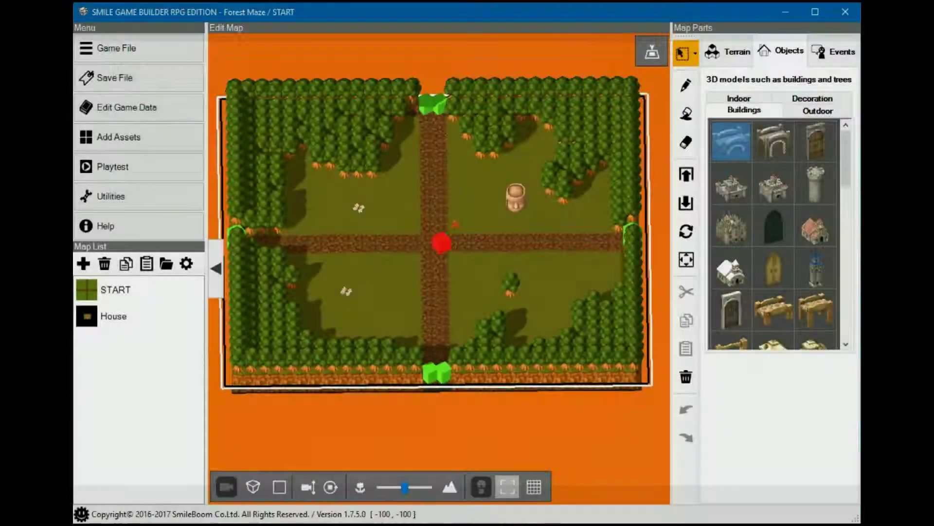
# Lower the Steam trailer's volume, then open Create Public Game File with output folder Forest Maze_pub.
pyautogui.hotkey('alt', 'Tab')
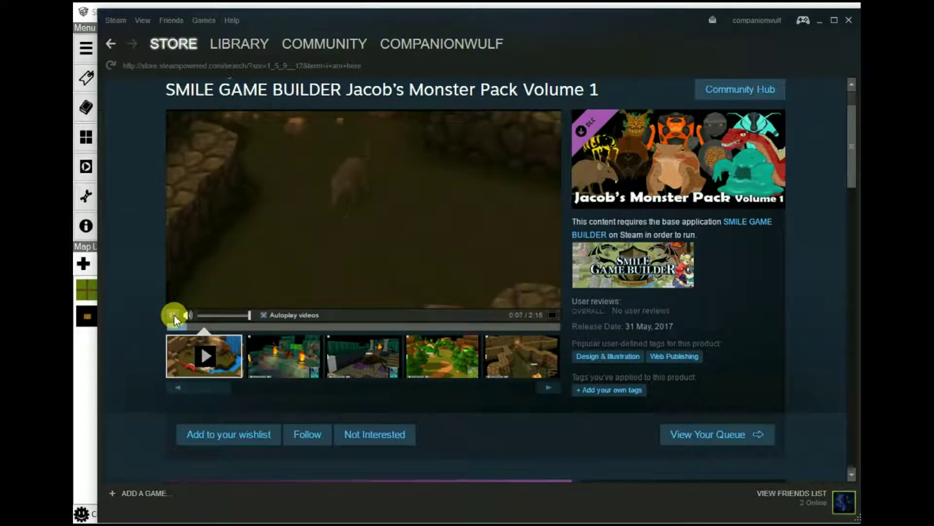
pyautogui.click(207, 315)
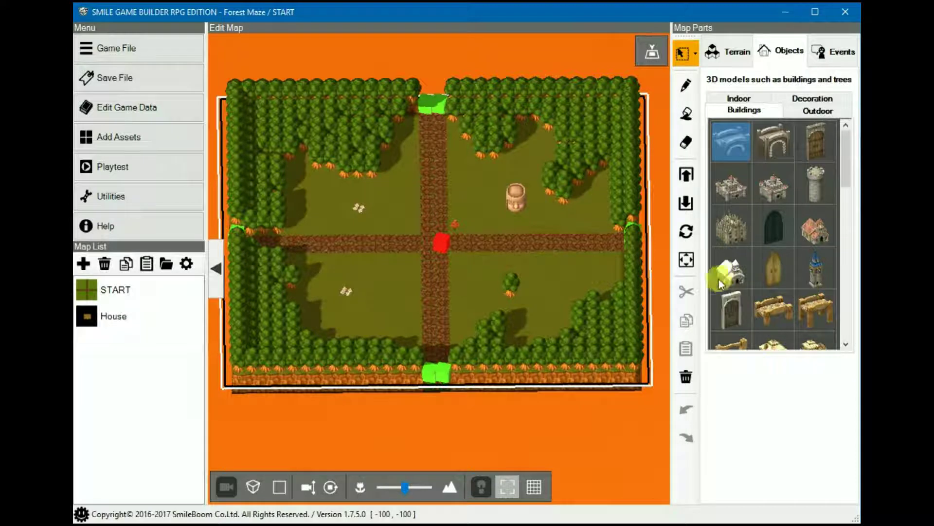
pyautogui.click(123, 54)
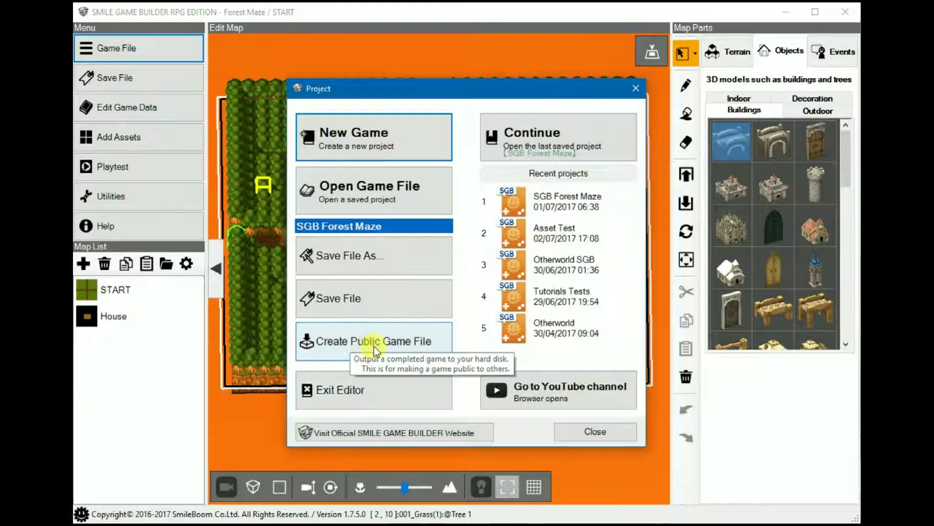
pyautogui.click(374, 346)
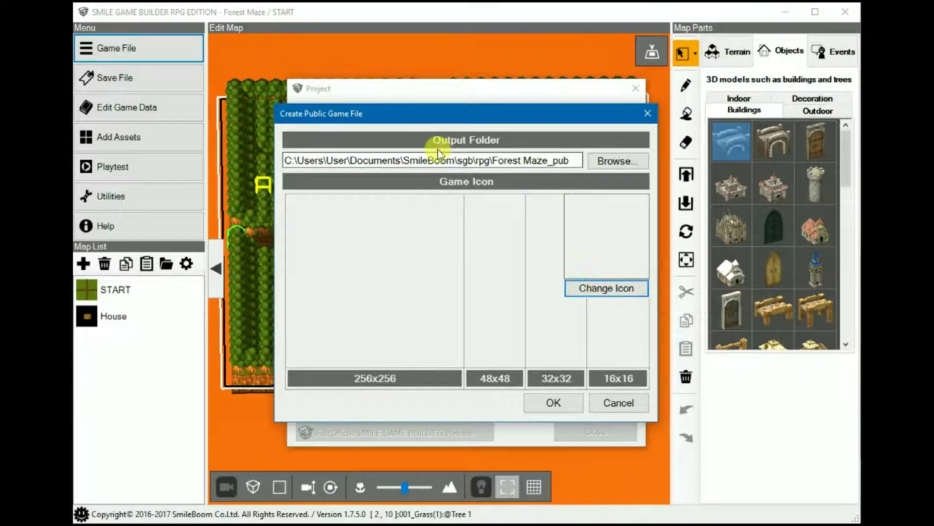
pyautogui.click(616, 161)
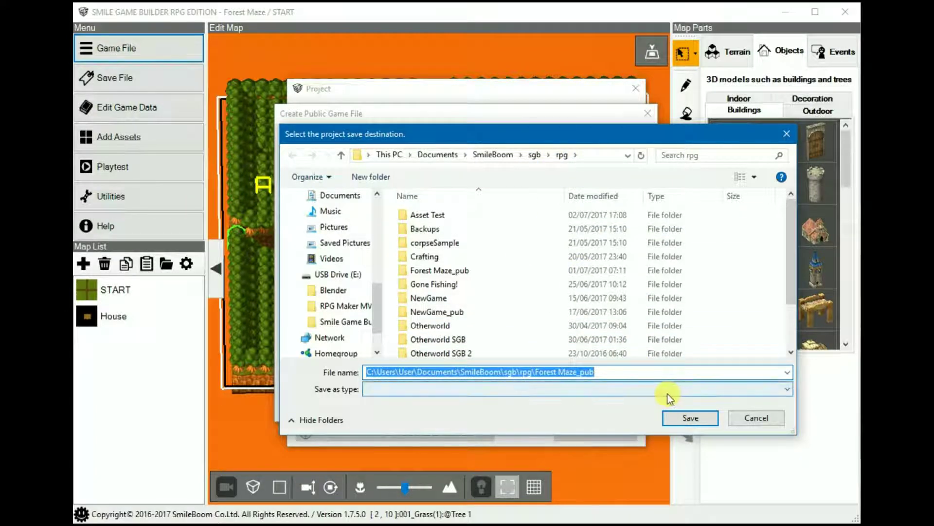
pyautogui.click(758, 417)
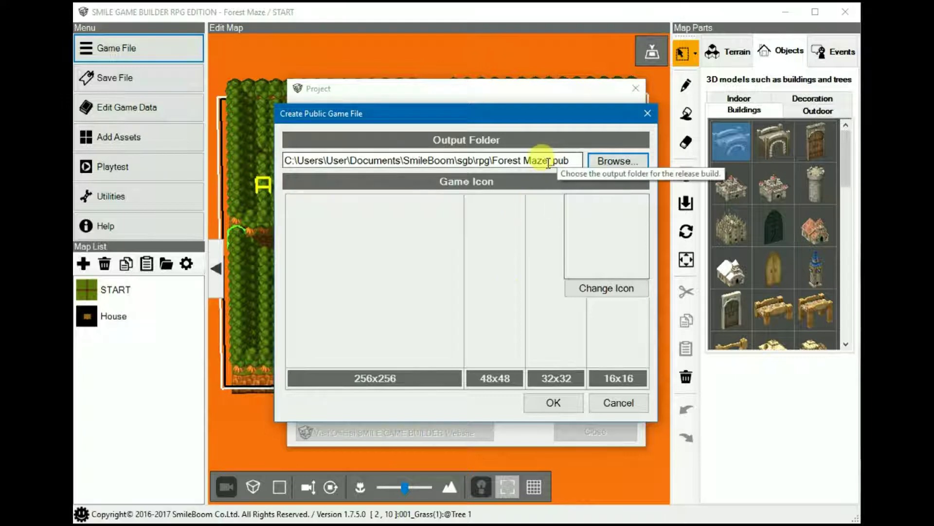
pyautogui.moveTo(548, 162); pyautogui.dragTo(559, 191)
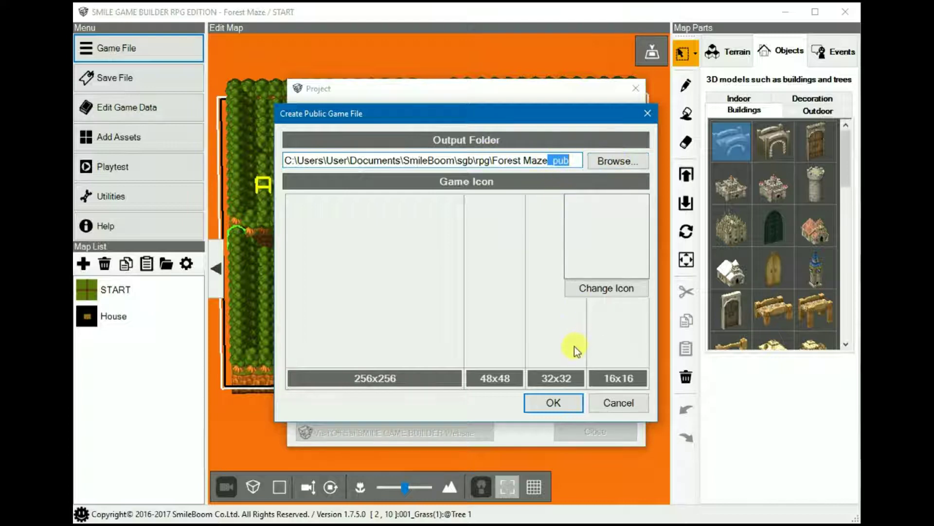
# Set Map Tutorial Snapshot.png as the game icon and create the public game file.
pyautogui.click(618, 290)
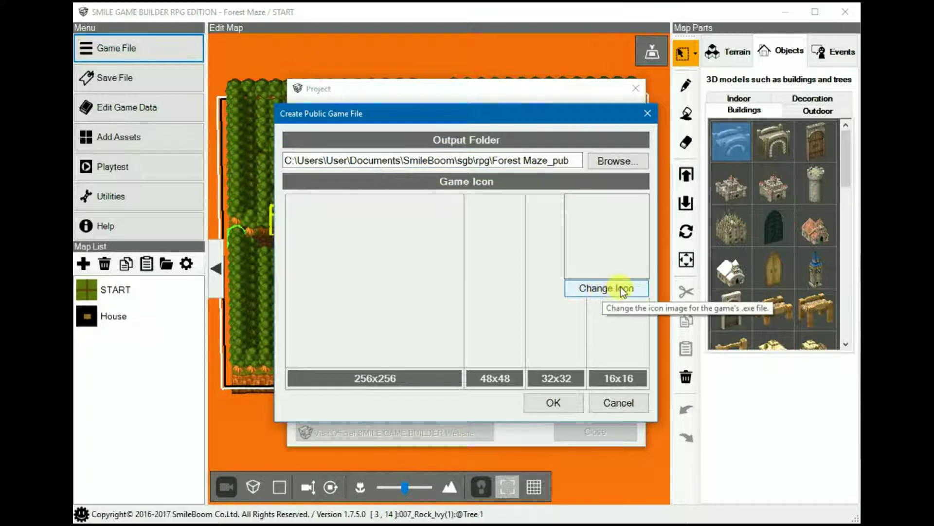
pyautogui.click(621, 287)
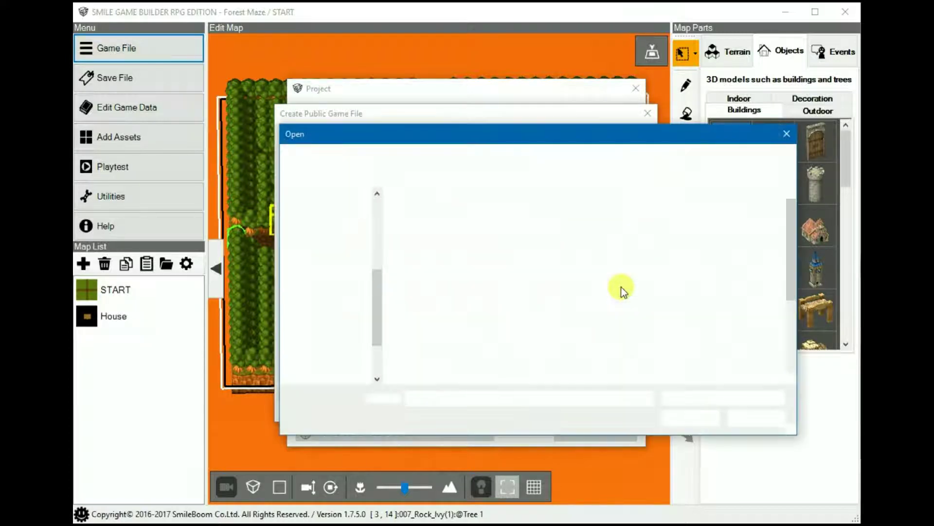
pyautogui.scroll(-1, 682, 293)
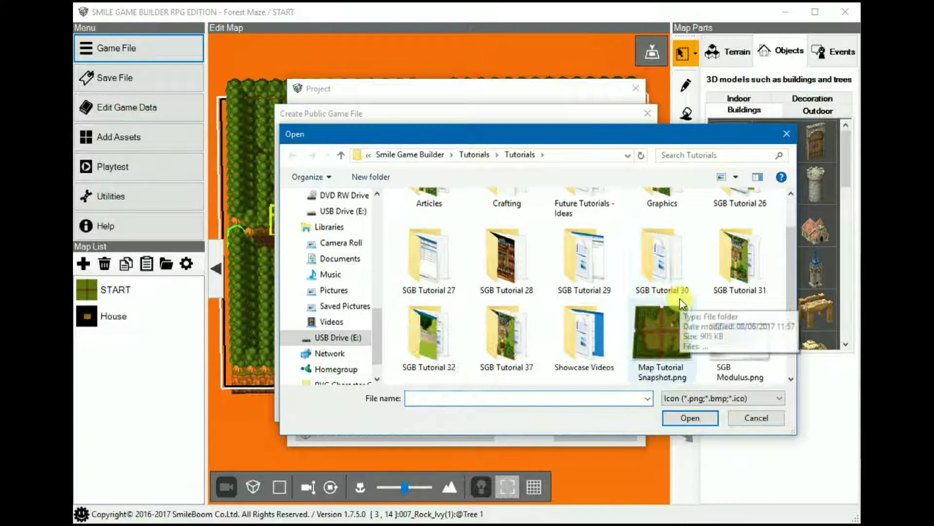
pyautogui.doubleClick(667, 328)
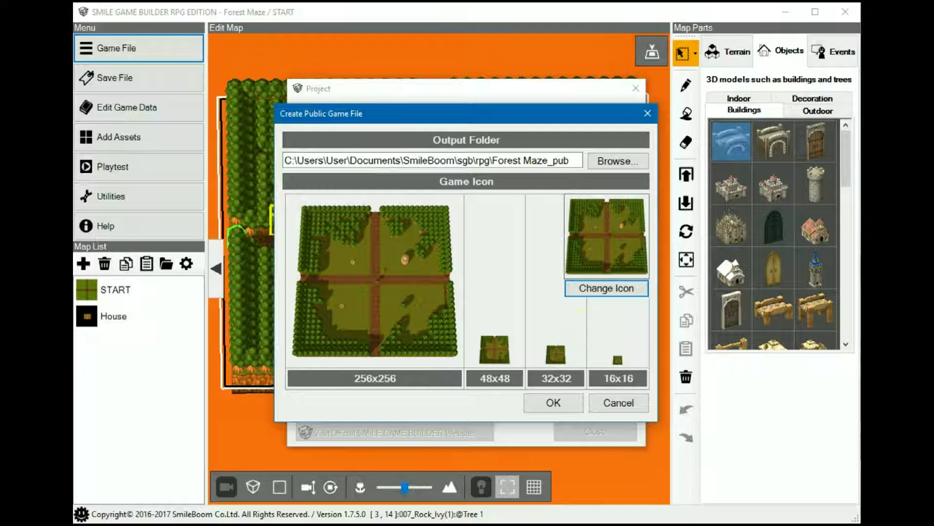
pyautogui.click(556, 404)
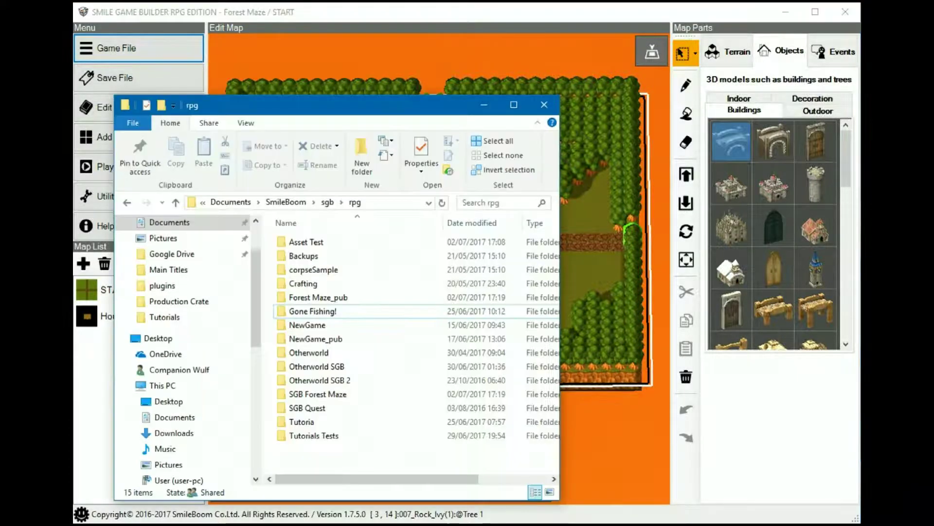
# Open the Forest Maze_pub folder and its readme_en.txt in Notepad.
pyautogui.doubleClick(323, 298)
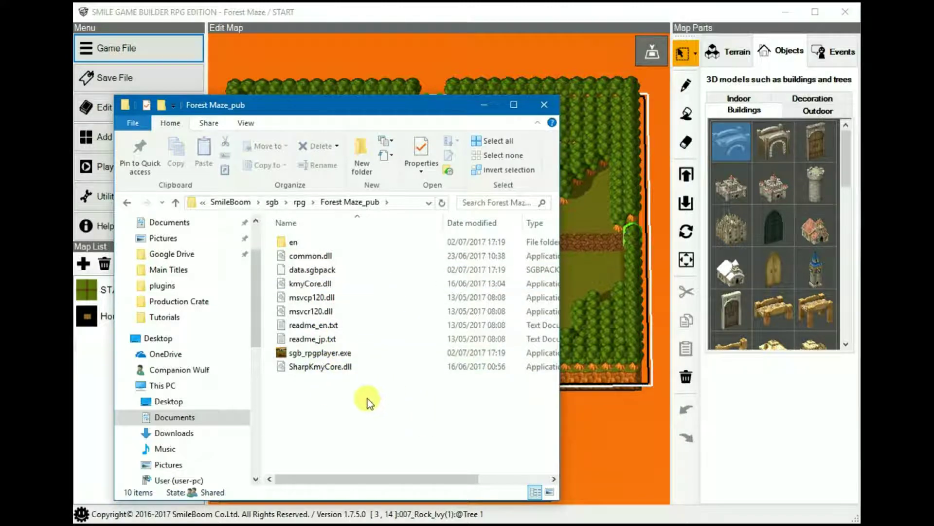
pyautogui.doubleClick(311, 326)
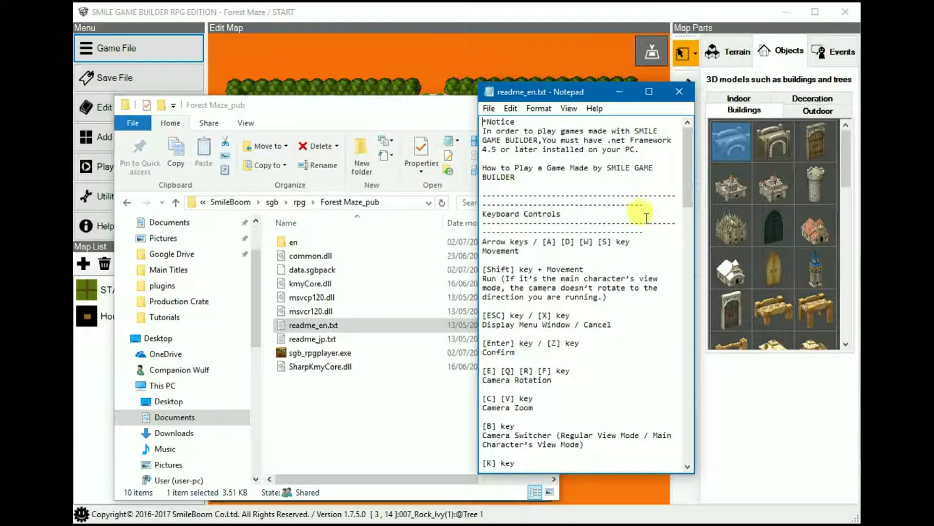
# Scroll through readme_en.txt's controls and licence notes, then close Notepad.
pyautogui.scroll(-10, 646, 217)
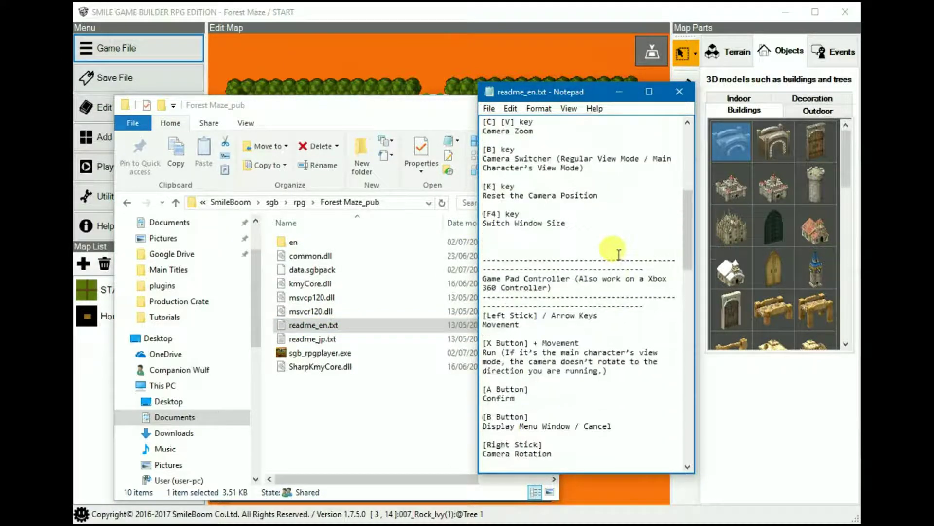
pyautogui.scroll(-6, 616, 255)
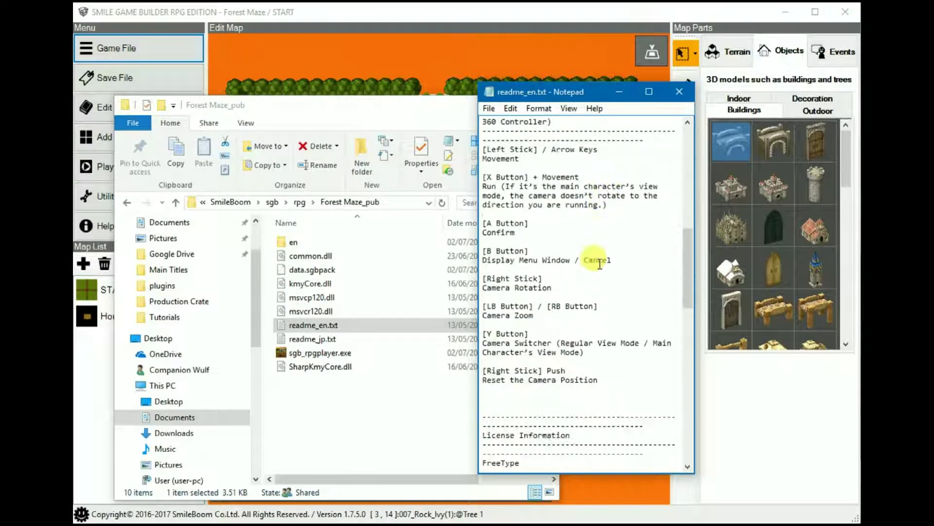
pyautogui.scroll(-7, 596, 267)
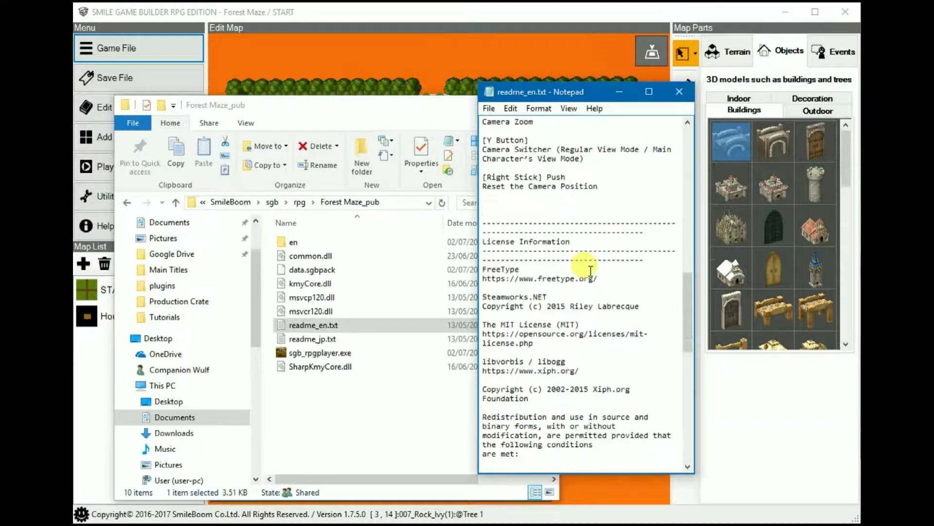
pyautogui.scroll(-16, 590, 271)
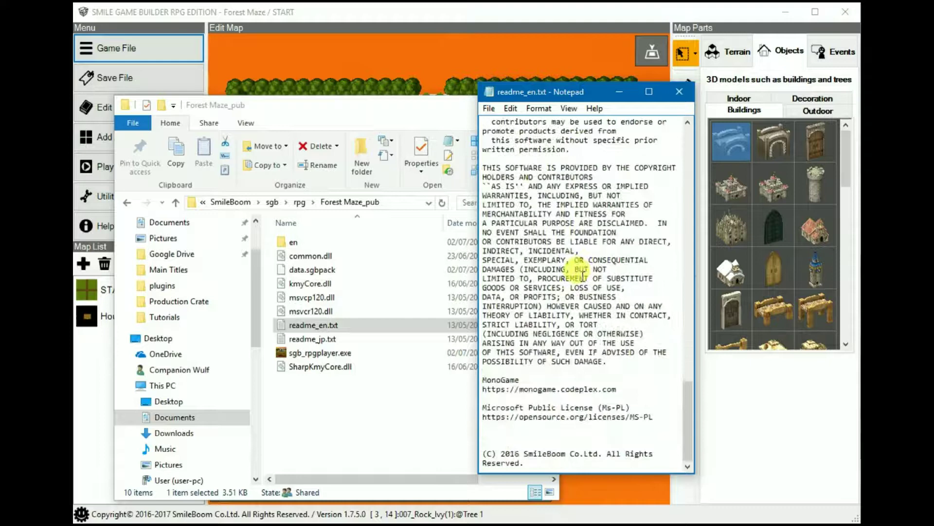
pyautogui.click(673, 95)
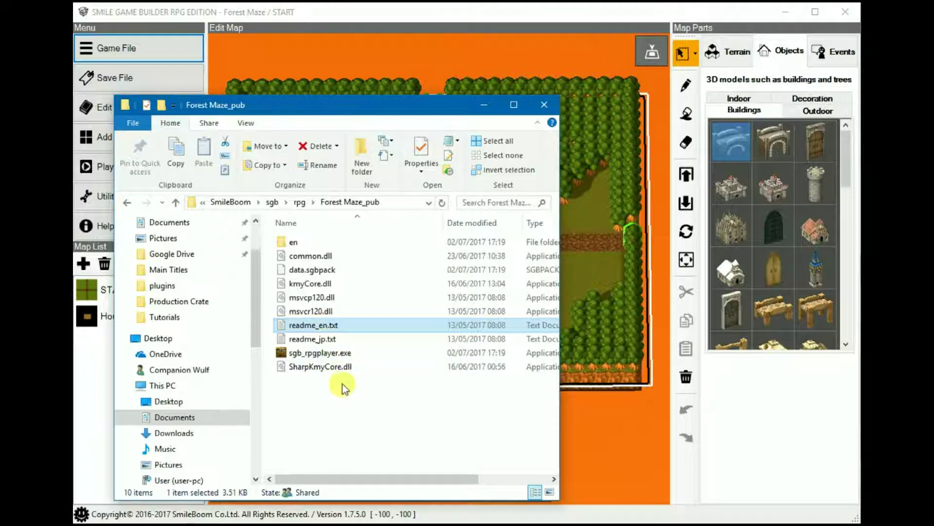
# Check the file sizes of msvcp120.dll, msvcr120.dll and kmyCore.dll.
pyautogui.click(314, 297)
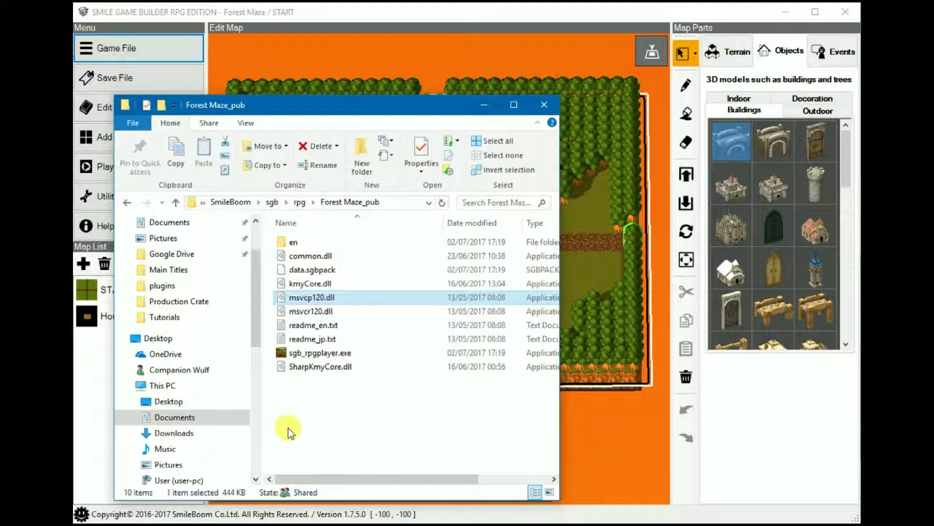
pyautogui.click(306, 311)
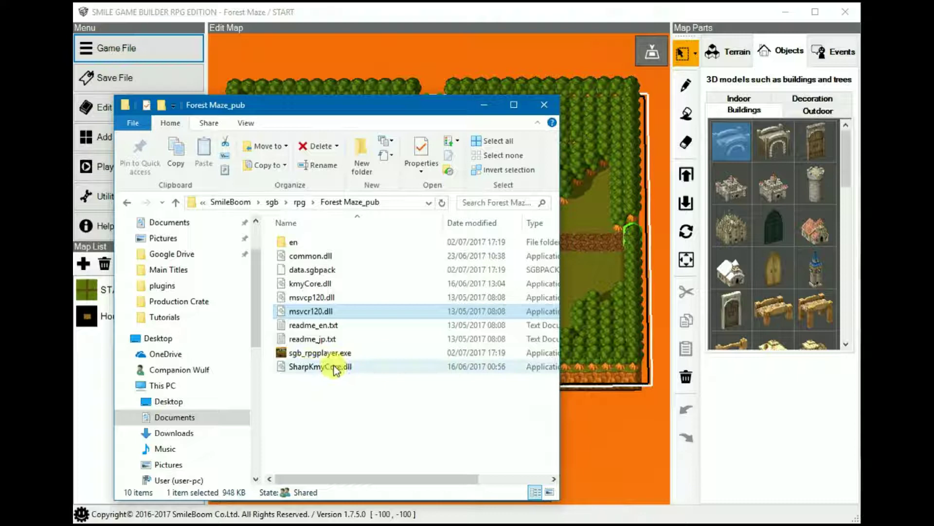
pyautogui.click(320, 369)
pyautogui.click(312, 284)
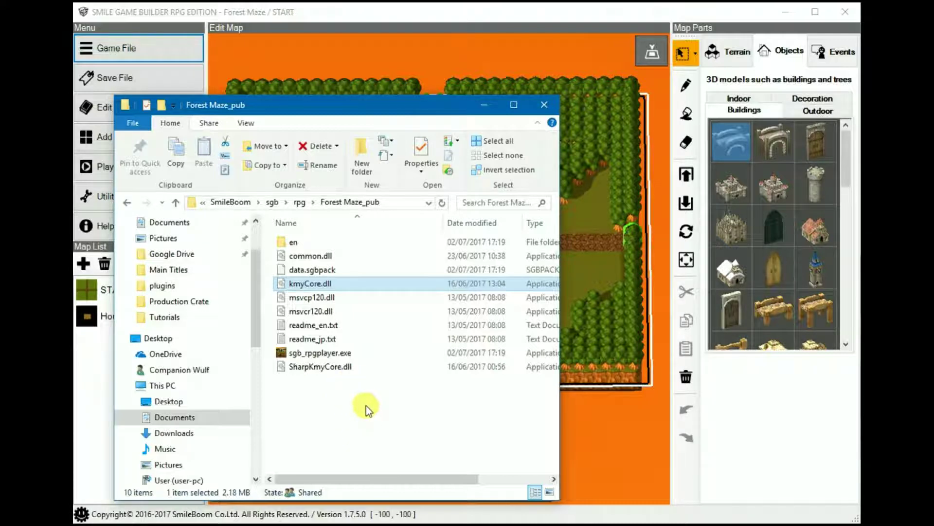
# Look inside the en subfolder, then return to Forest Maze_pub.
pyautogui.click(294, 241)
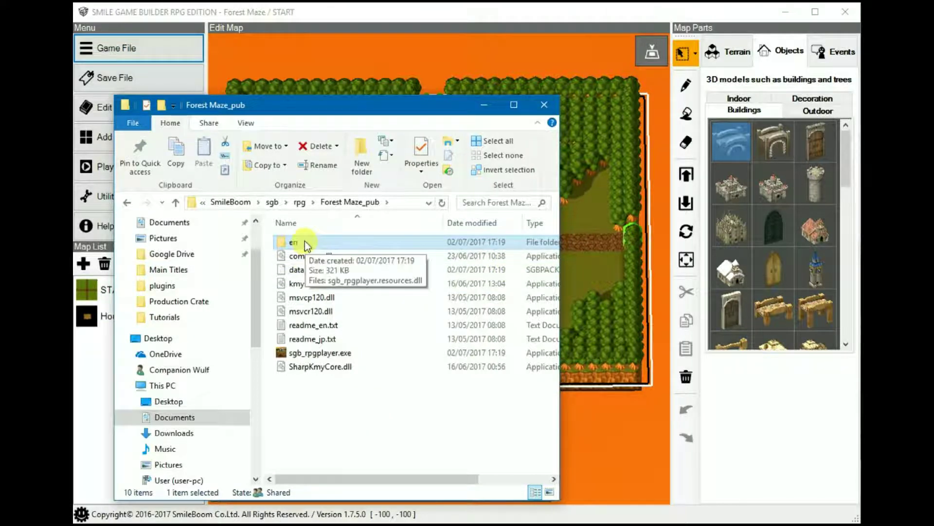
pyautogui.doubleClick(305, 240)
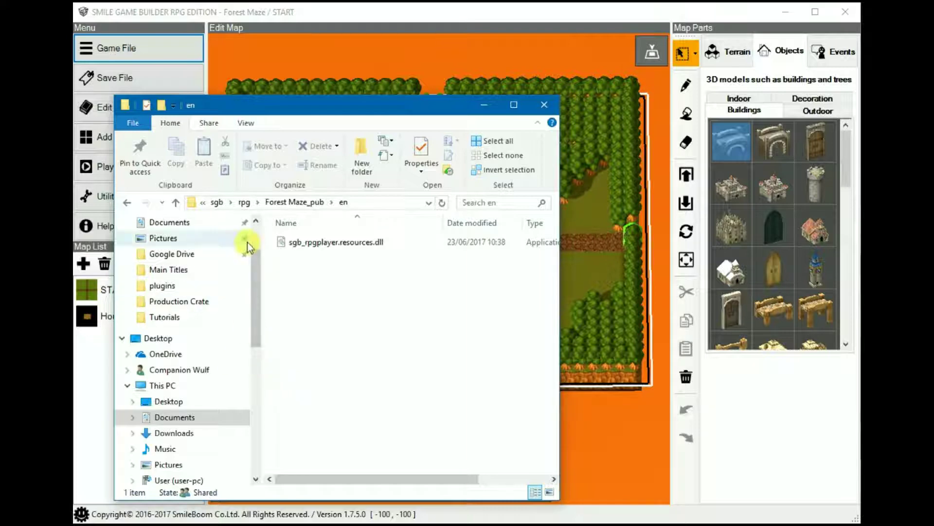
pyautogui.click(294, 201)
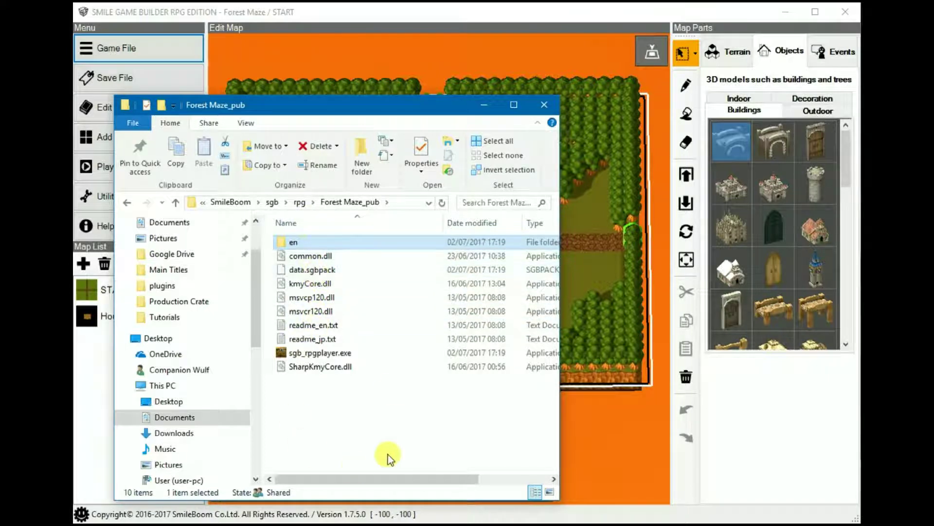
pyautogui.click(307, 273)
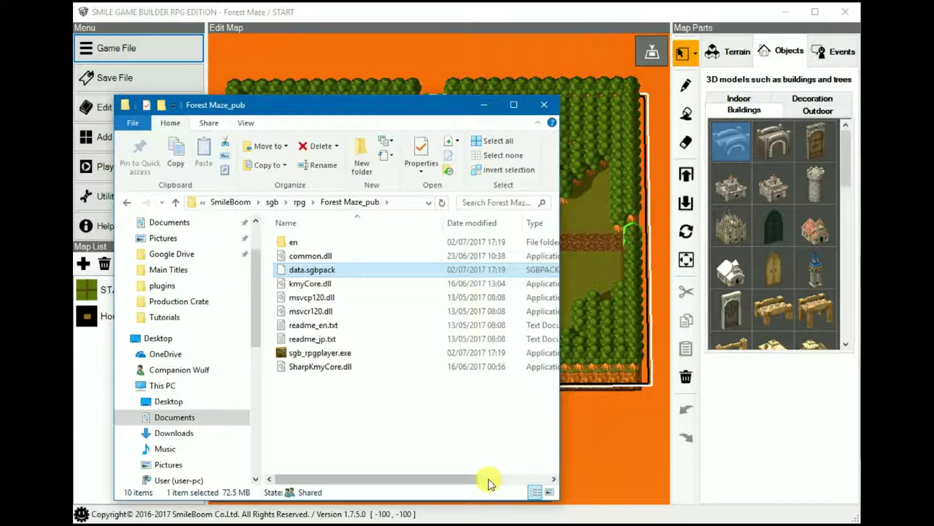
pyautogui.moveTo(465, 482); pyautogui.dragTo(544, 480)
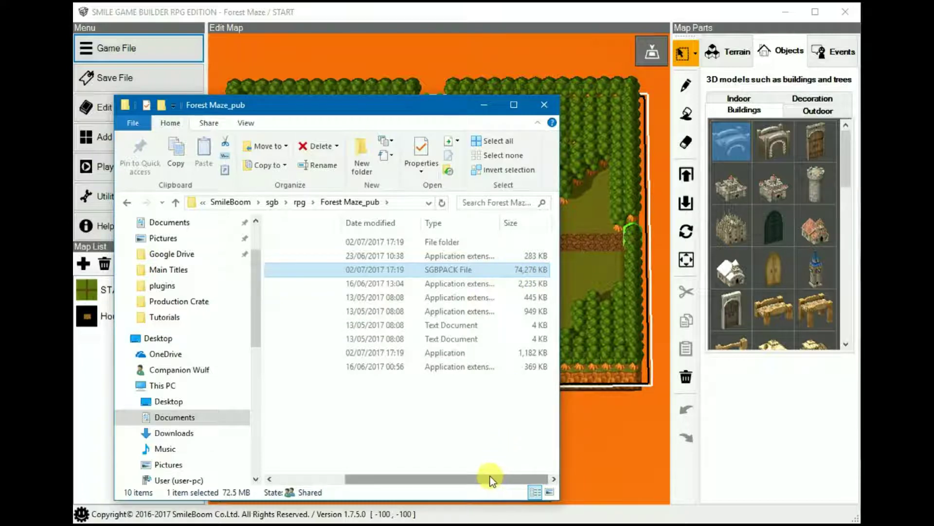
pyautogui.moveTo(490, 476); pyautogui.dragTo(370, 465)
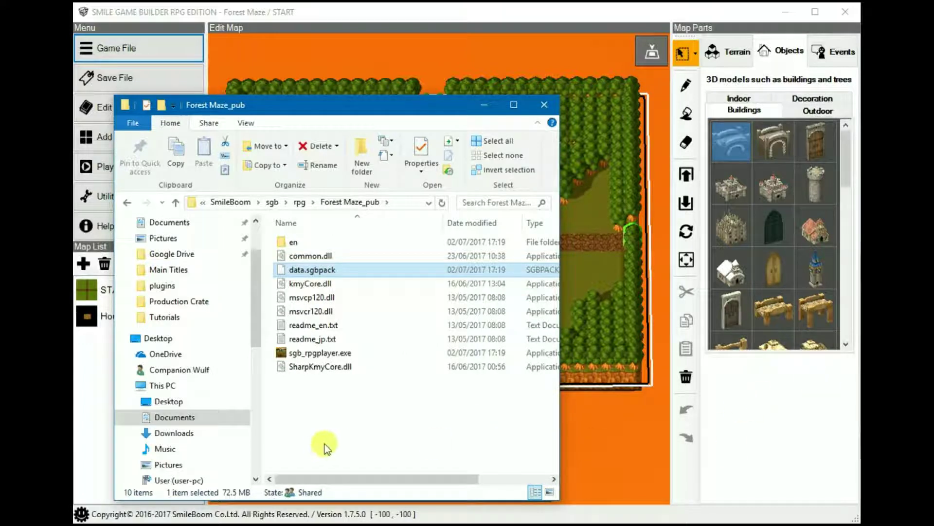
# Rename sgb_rpgplayer.exe to 'Zelda-Like Forest Maze.exe'.
pyautogui.hscroll(1, 340, 442)
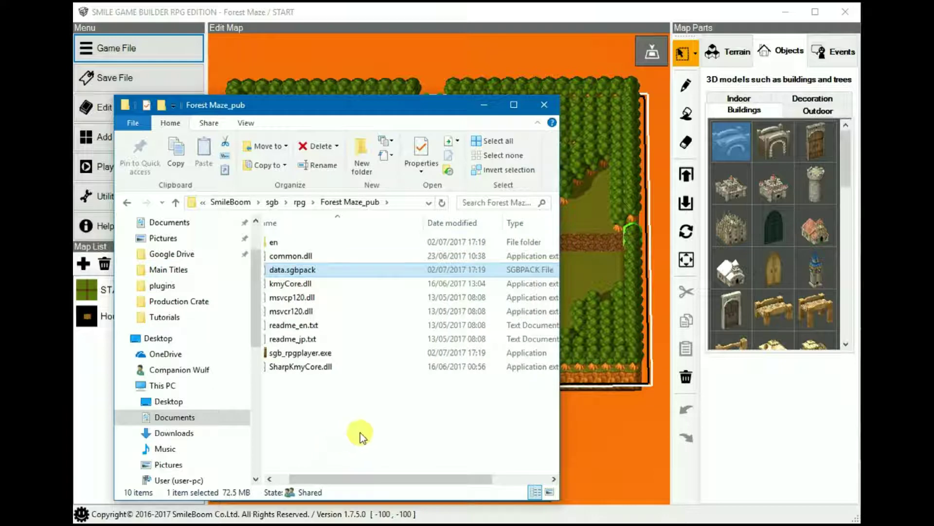
pyautogui.click(300, 352)
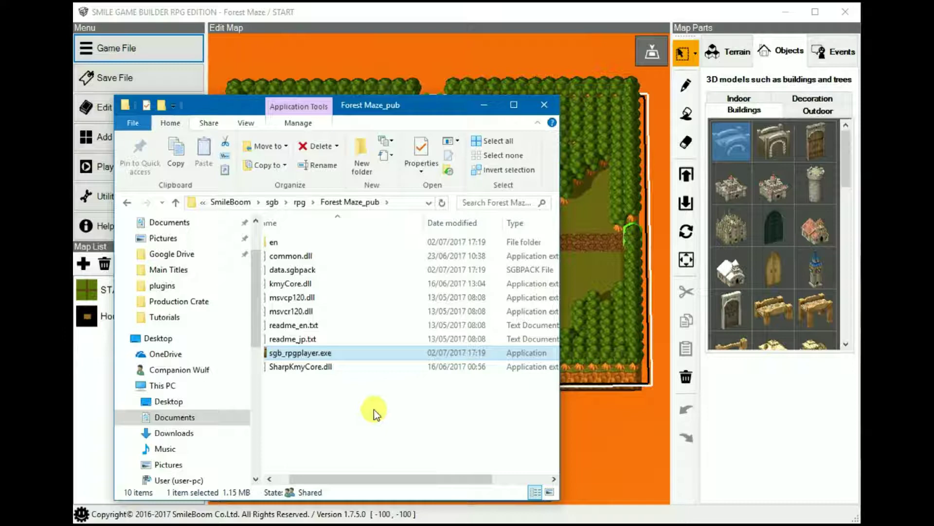
pyautogui.click(297, 353)
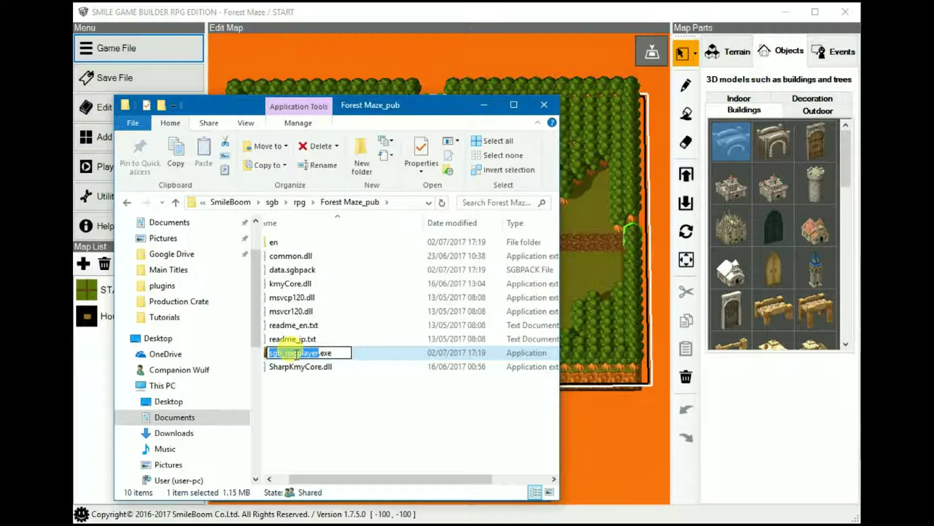
pyautogui.write('Zel')
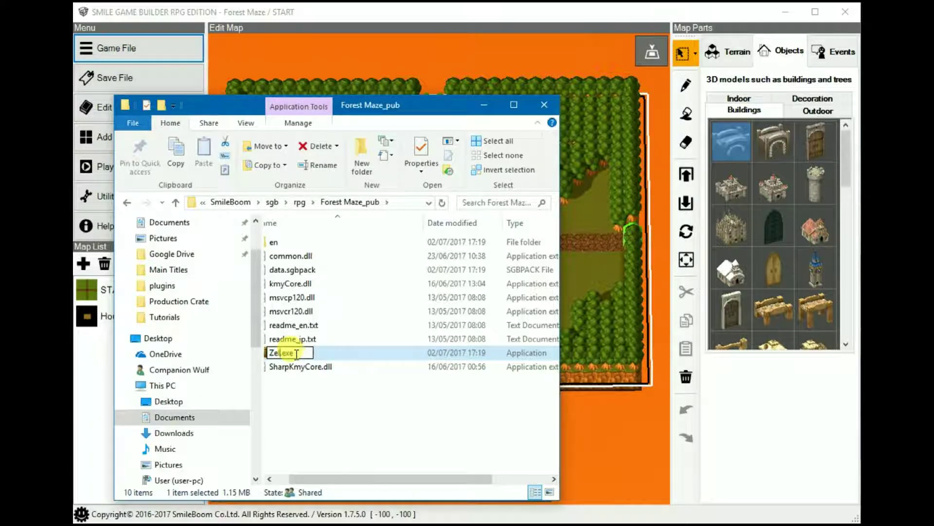
pyautogui.write('da')
pyautogui.write('-LTt')
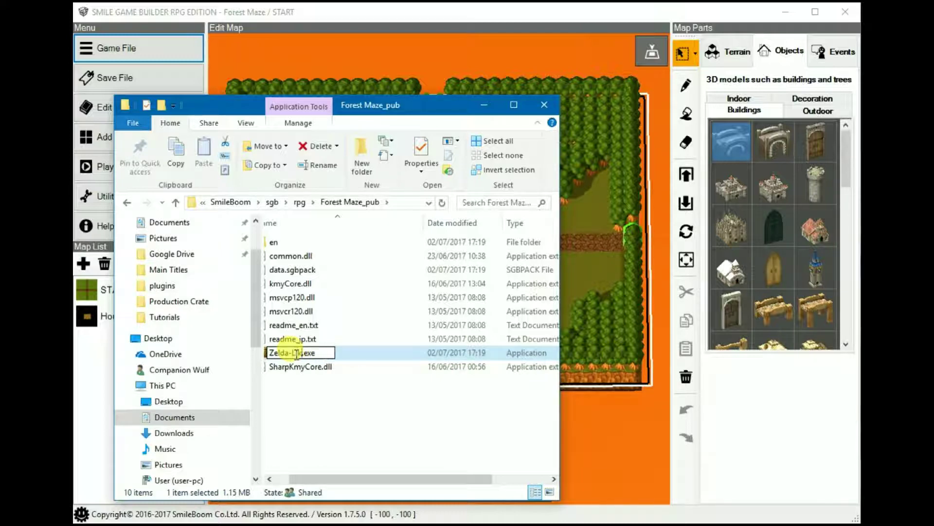
pyautogui.write('e Forest')
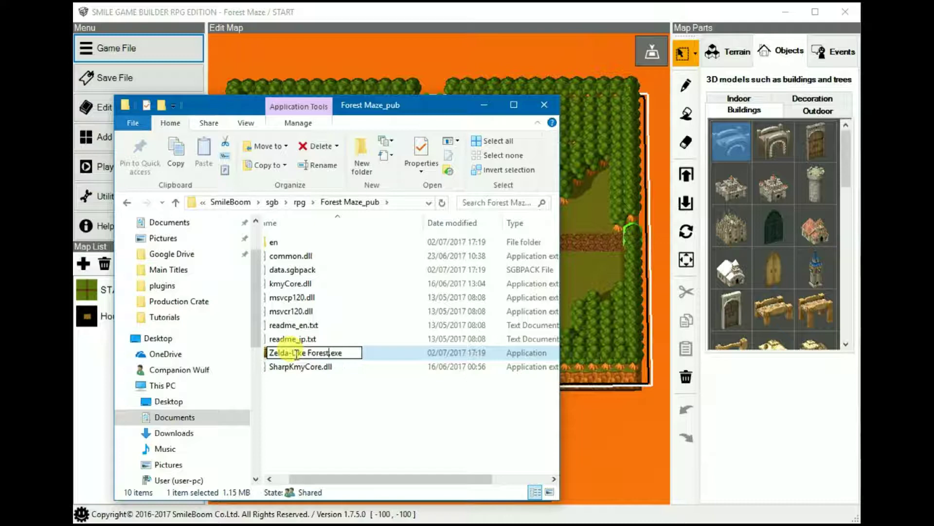
pyautogui.write(' Maze')
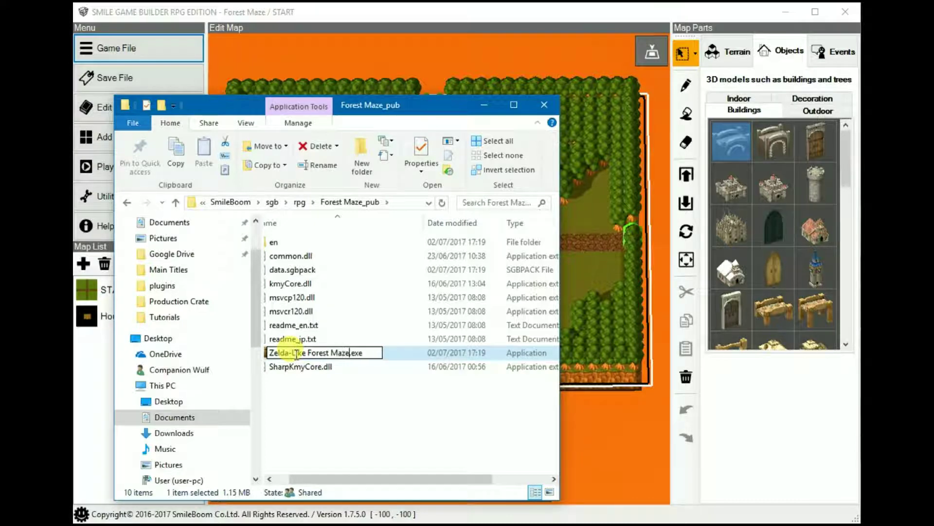
pyautogui.press('Return')
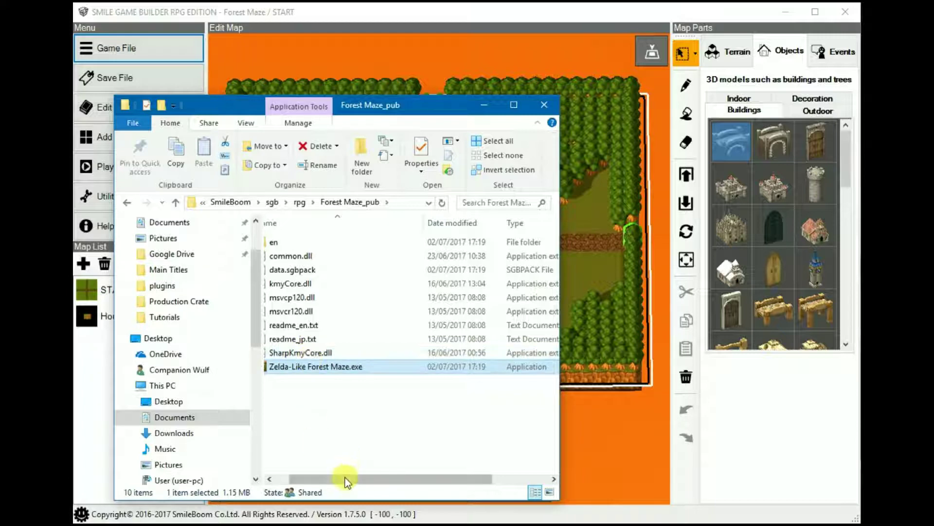
pyautogui.moveTo(346, 477); pyautogui.dragTo(331, 478)
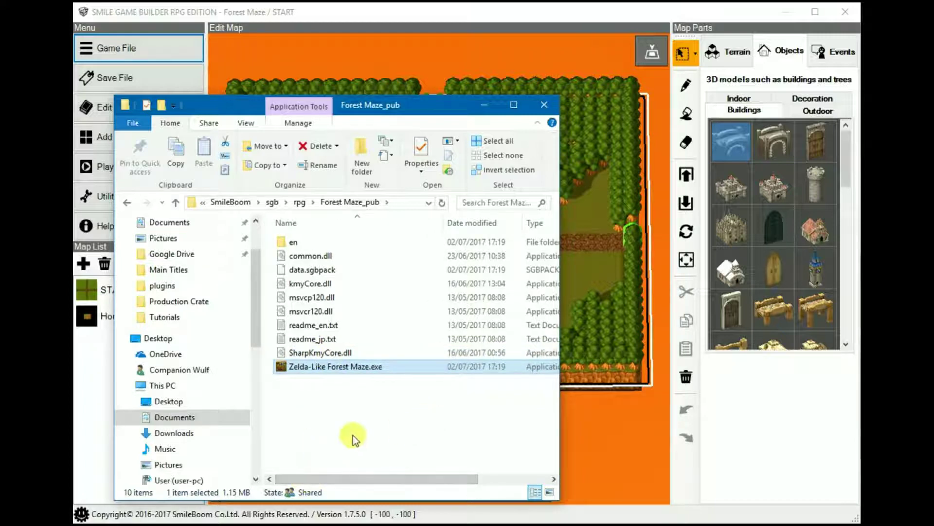
# Launch Zelda-Like Forest Maze.exe and start a New Game from the title screen.
pyautogui.doubleClick(326, 366)
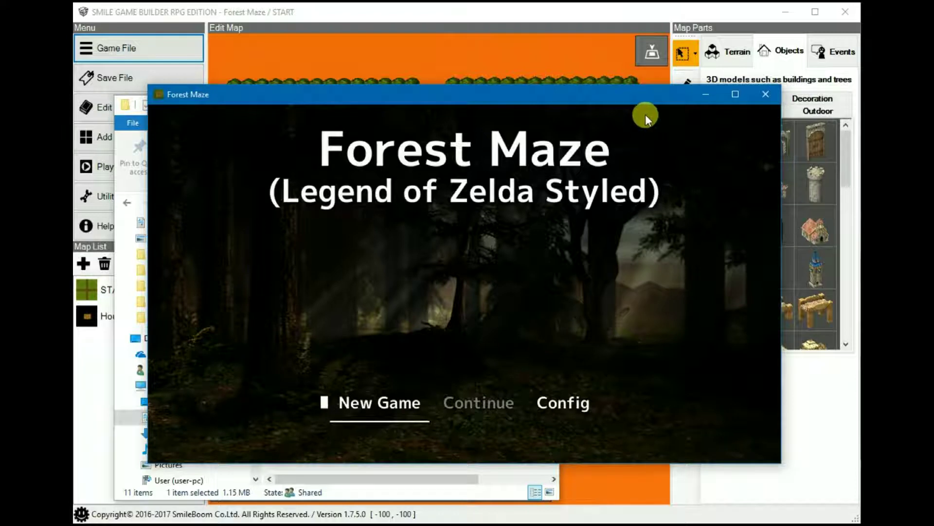
pyautogui.press('Return')
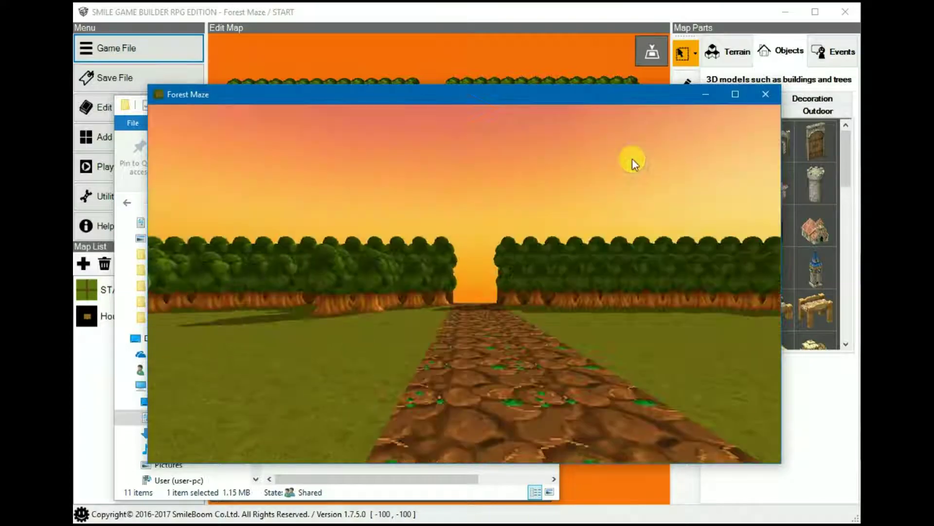
# Walk up to the first wooden signpost, read its message and dismiss it.
pyautogui.press('Left')
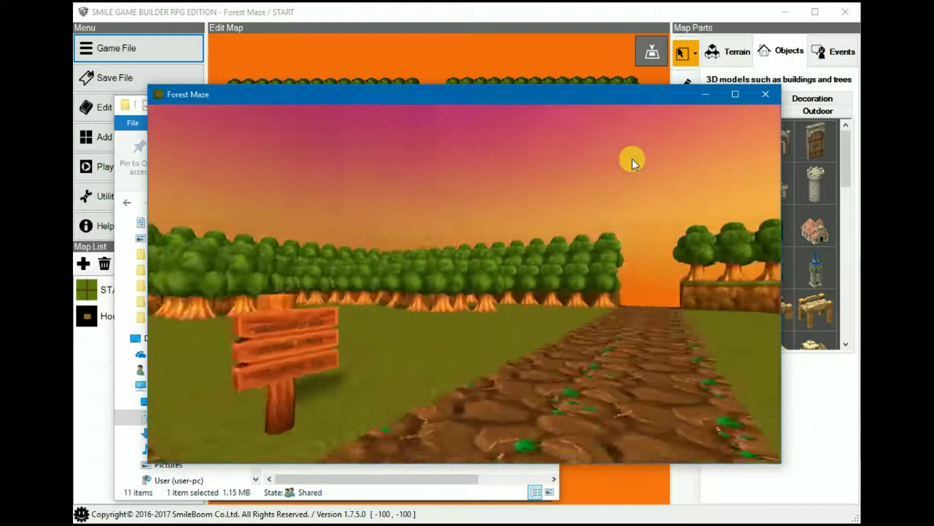
pyautogui.press('Right')
pyautogui.press('Left')
pyautogui.press('Up')
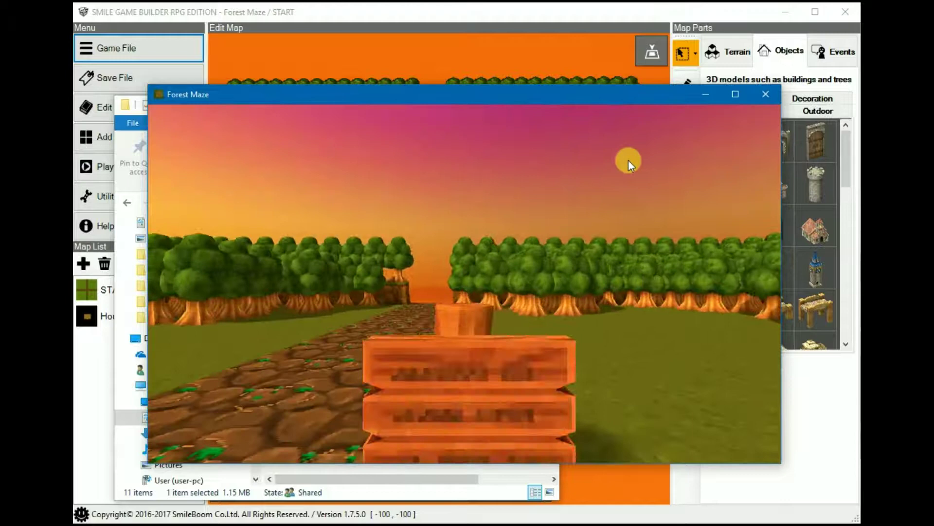
pyautogui.press('Return')
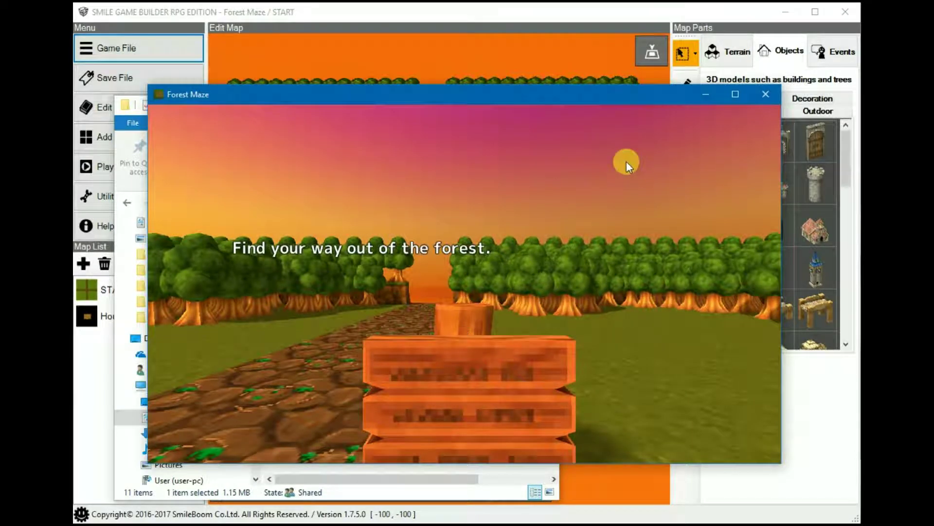
pyautogui.press('Return')
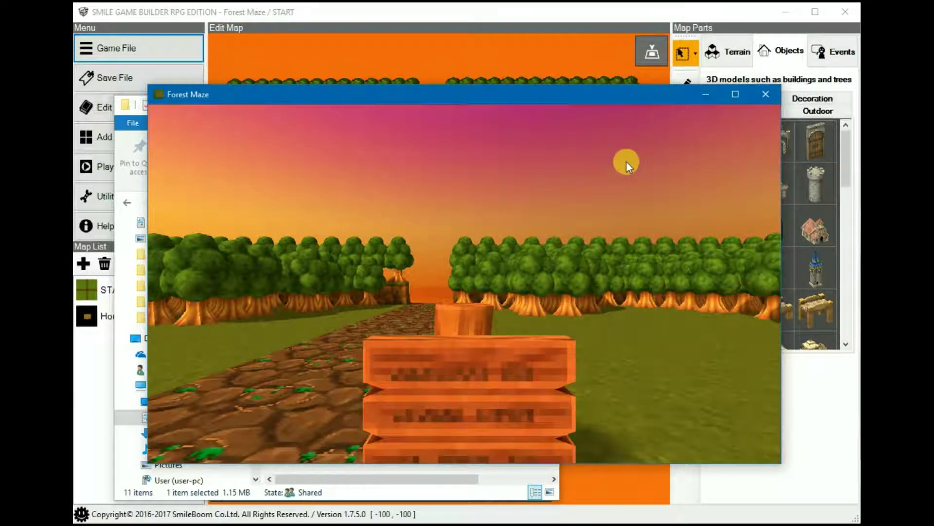
# Follow the cobblestone path into the open field to the next signpost and dismiss its message.
pyautogui.press('Left')
pyautogui.press('Left')
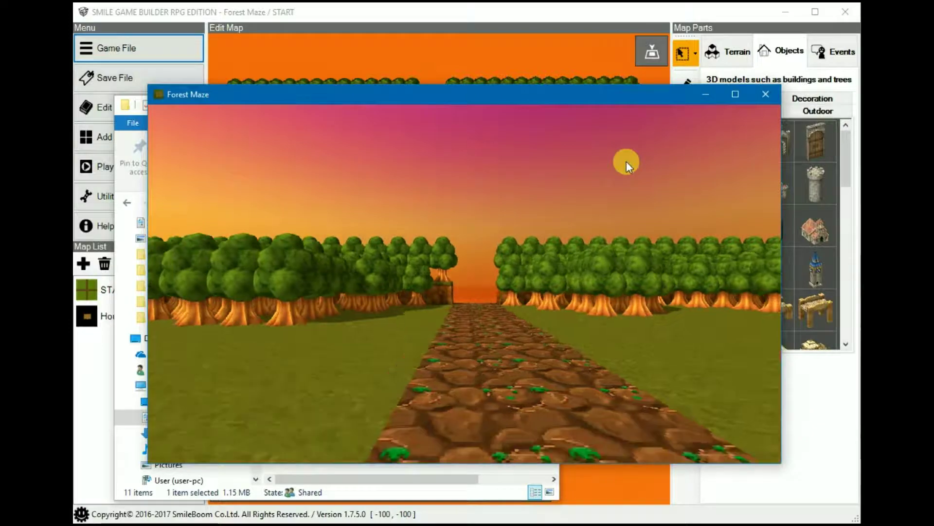
pyautogui.press('Up')
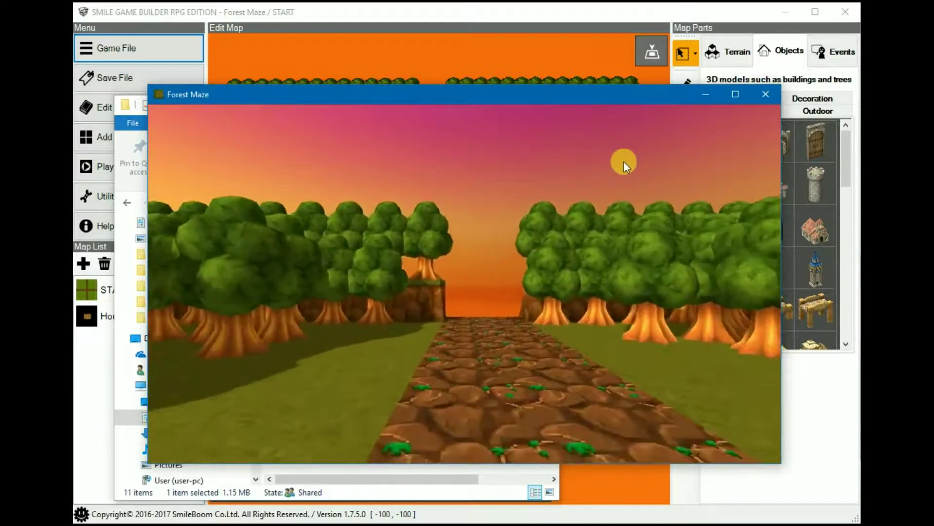
pyautogui.press('Up')
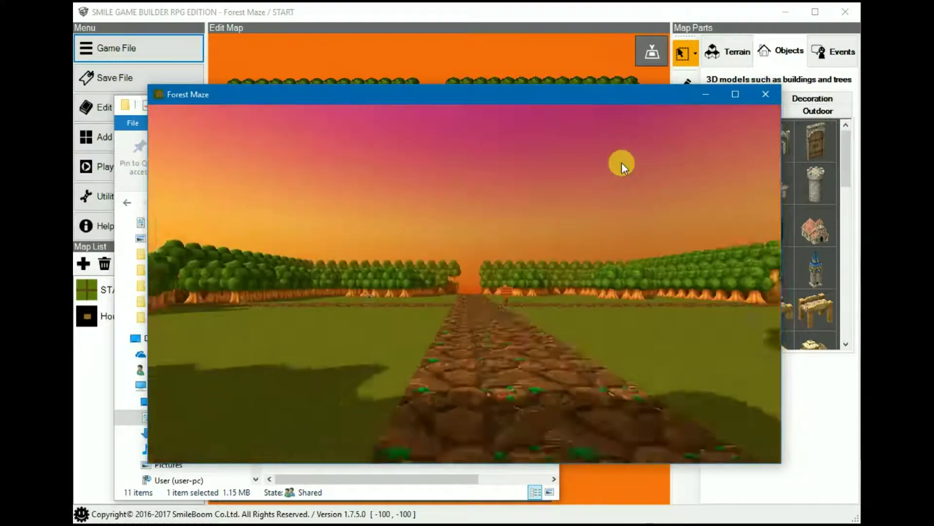
pyautogui.press('Up')
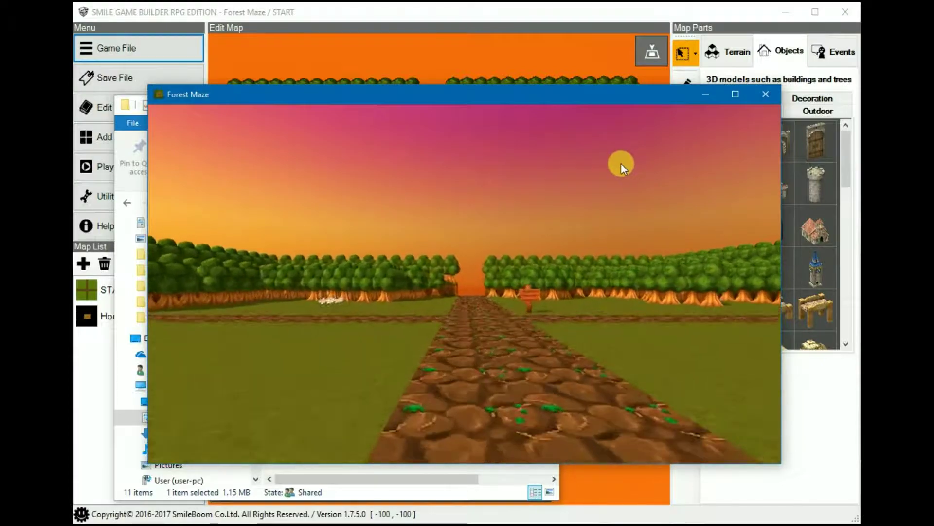
pyautogui.press('Up')
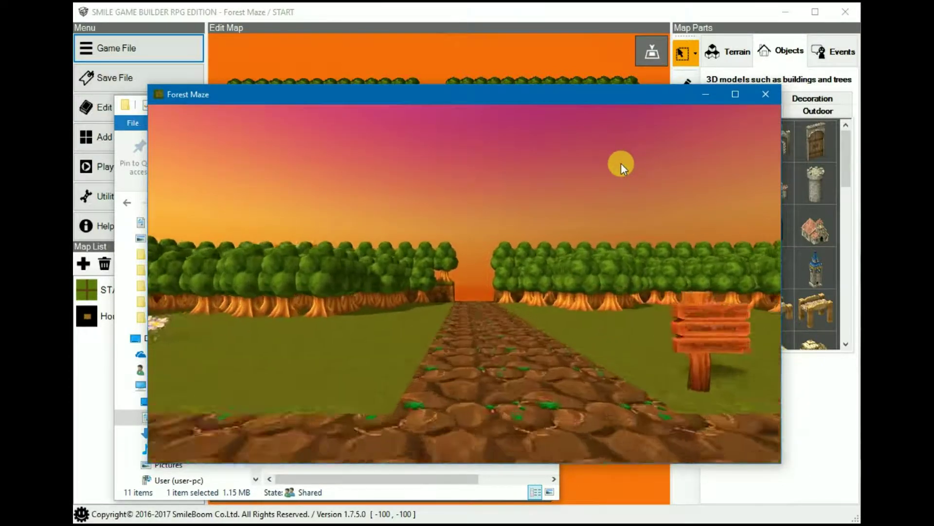
pyautogui.press('Right')
pyautogui.press('Right')
pyautogui.press('Right')
pyautogui.press('Right')
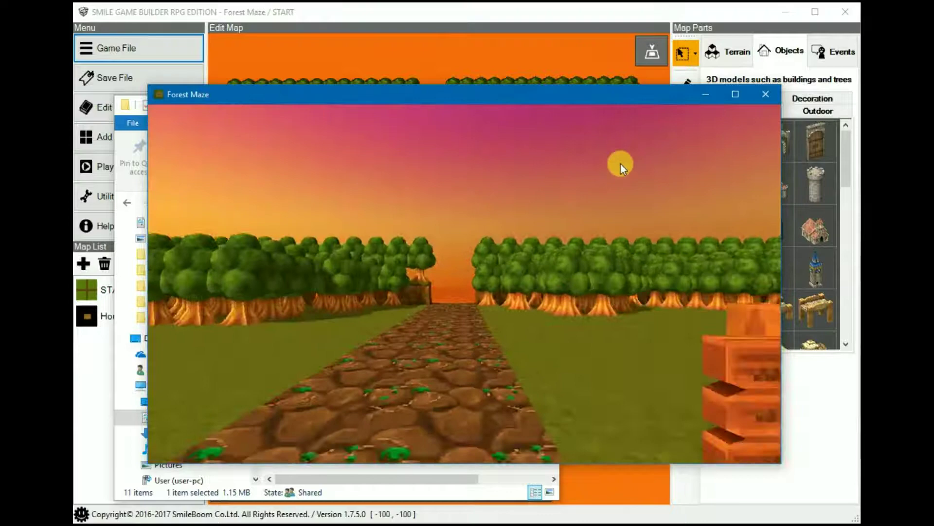
pyautogui.press('Right')
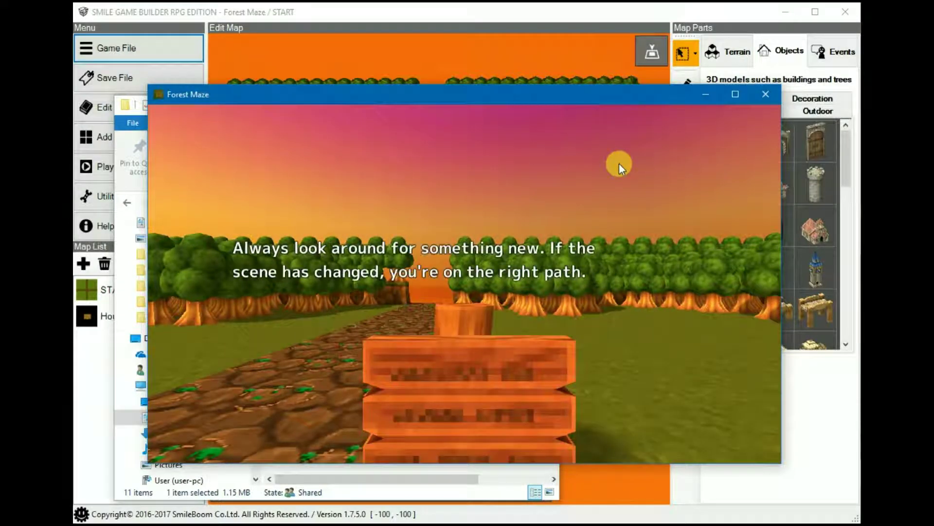
pyautogui.press('Return')
# Continue down the long path past the statue toward the gap in the trees.
pyautogui.press('Left')
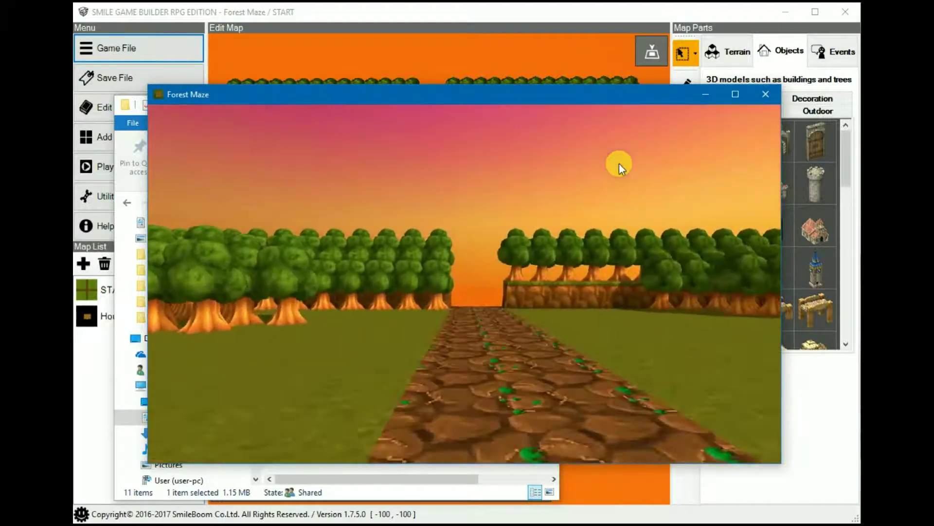
pyautogui.press('Left')
pyautogui.press('Left')
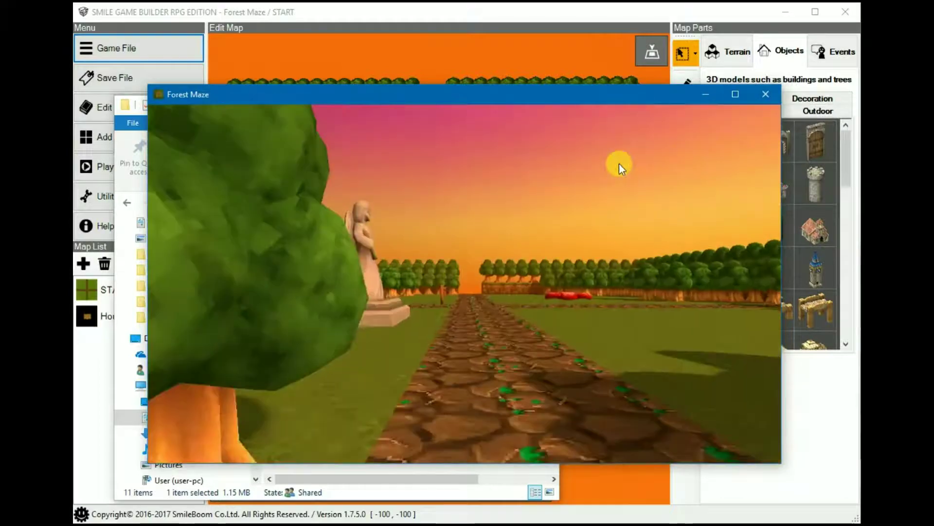
pyautogui.press('Up')
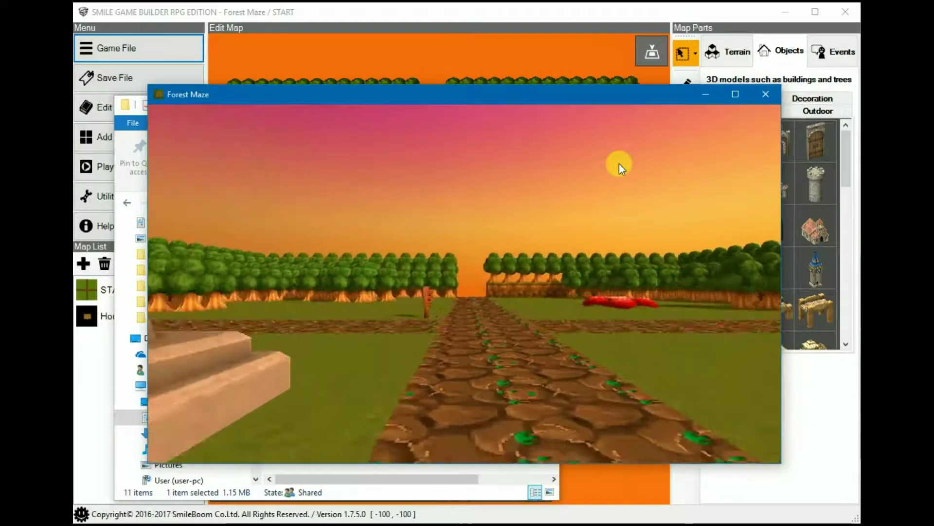
pyautogui.press('Up')
pyautogui.press('Left')
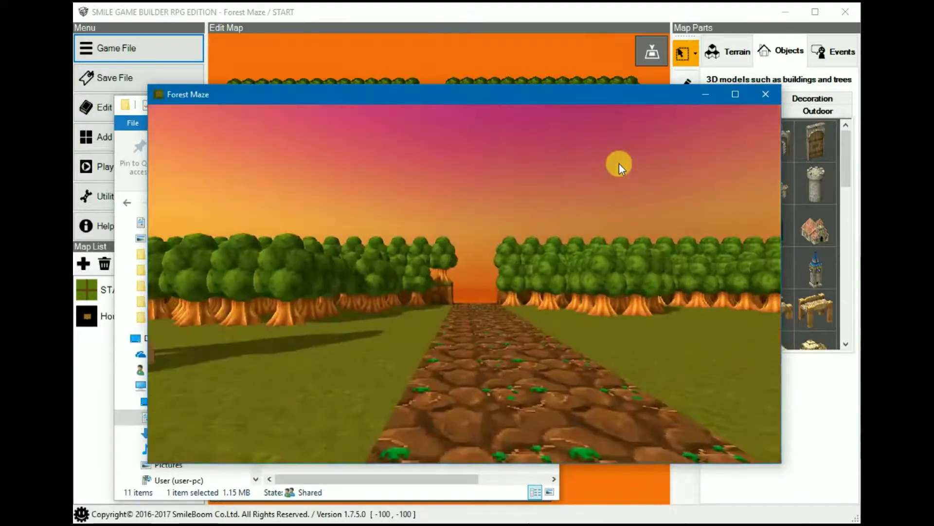
pyautogui.press('Right')
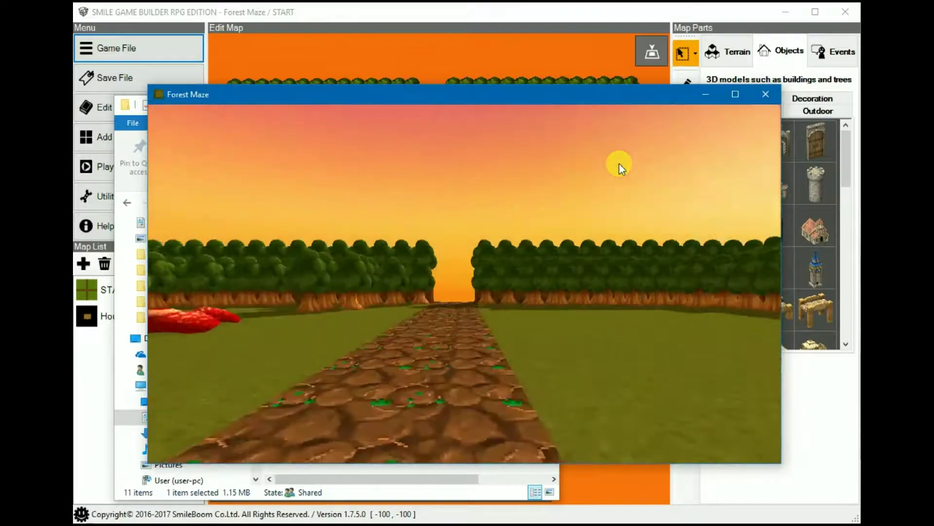
pyautogui.press('Up')
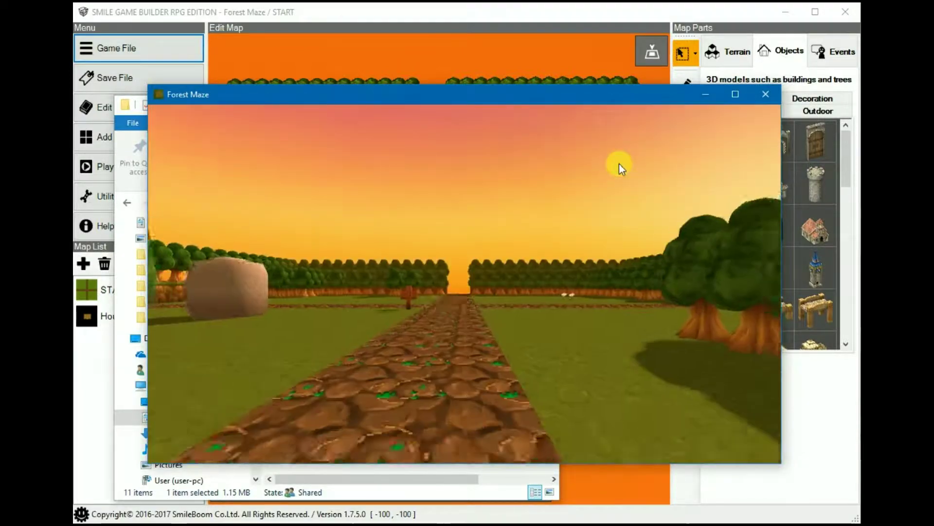
pyautogui.press('Up')
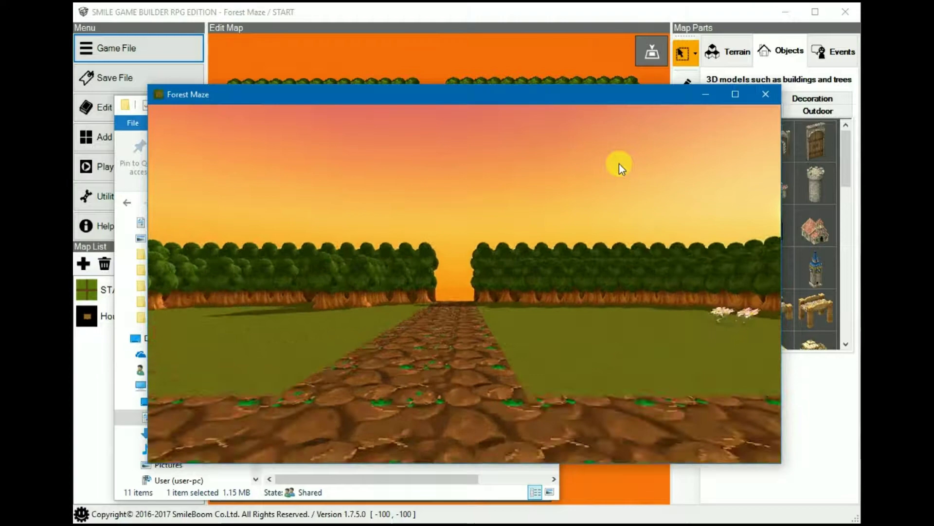
# Walk between the tree lines past the signpost and bench, out through the cliff gap.
pyautogui.press('Left')
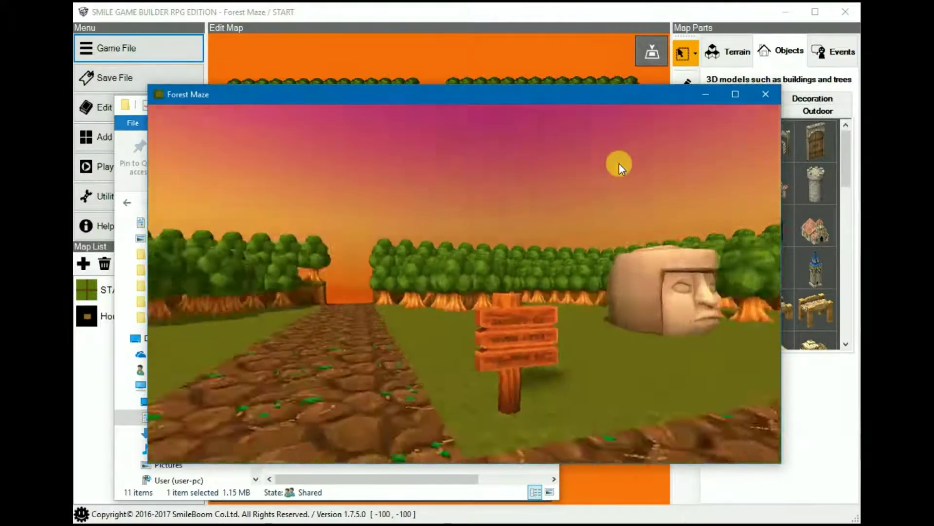
pyautogui.press('Right')
pyautogui.press('Up')
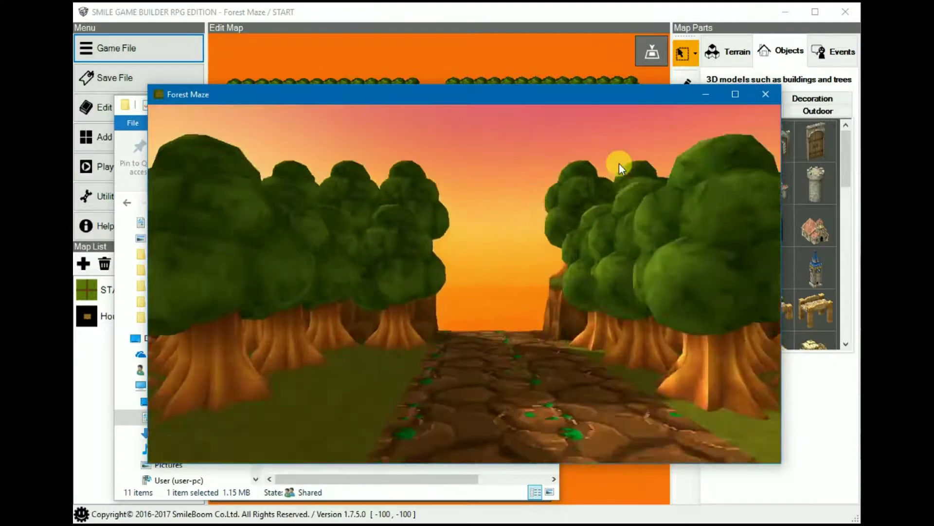
pyautogui.press('Up')
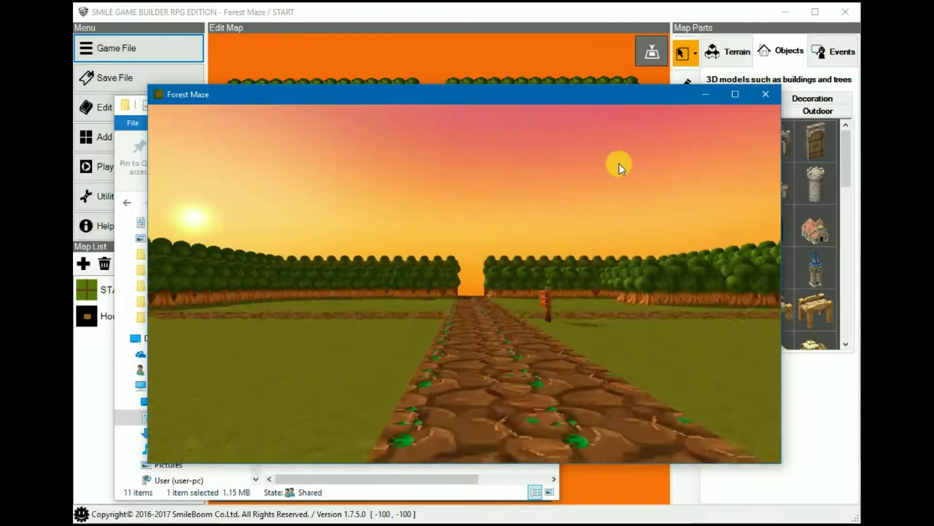
pyautogui.press('Up')
pyautogui.press('Right')
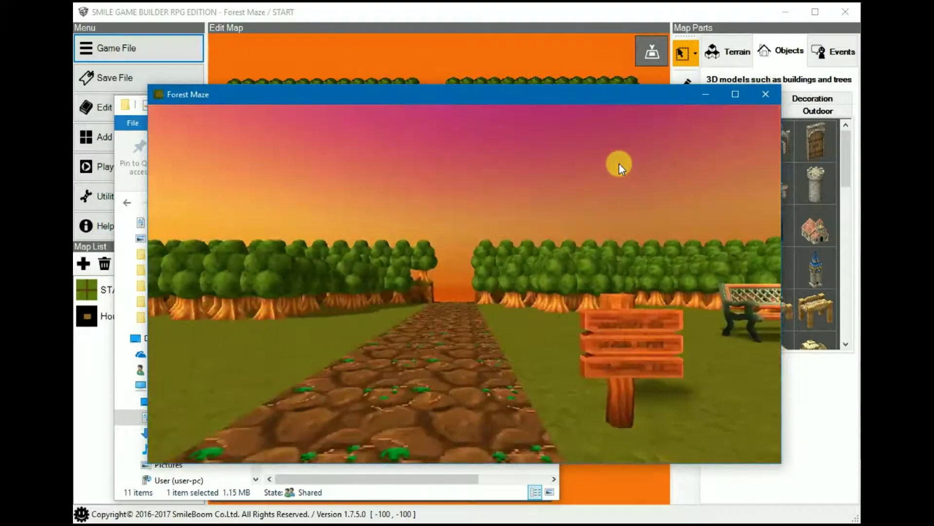
pyautogui.press('Up')
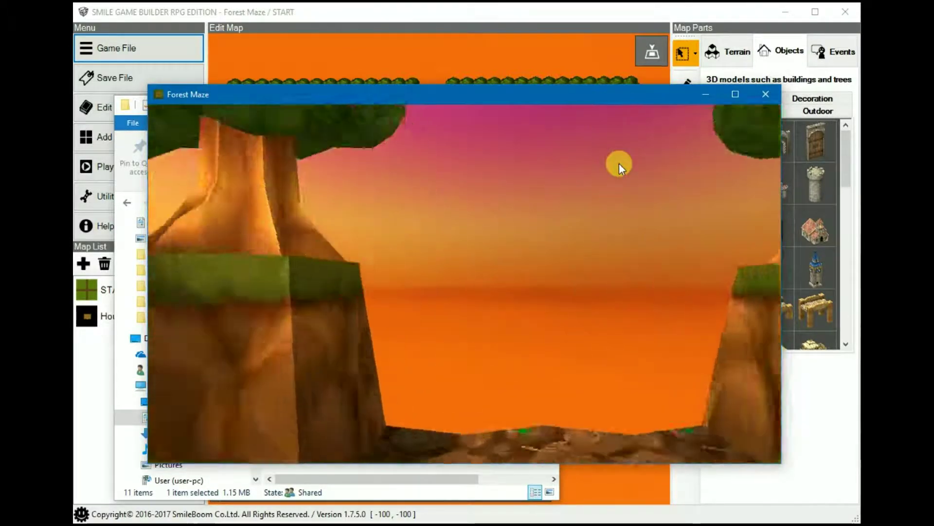
pyautogui.press('Up')
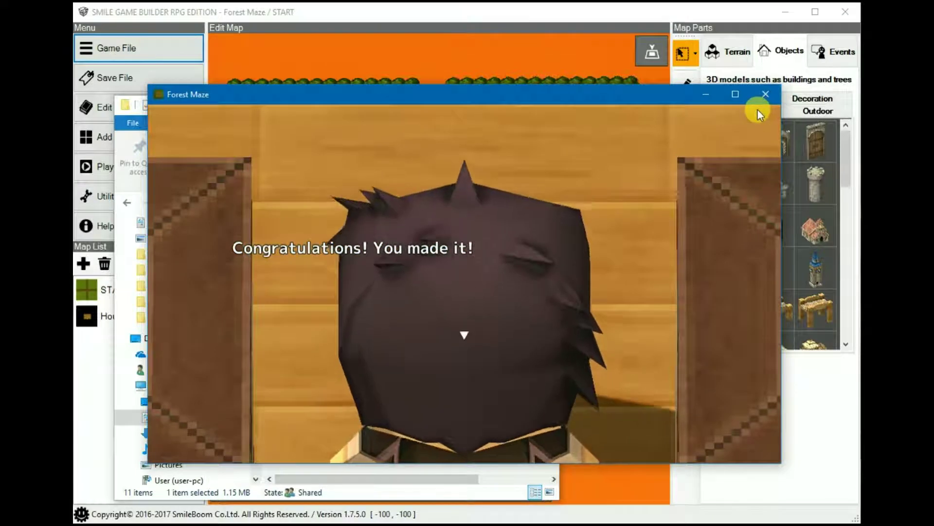
# Dismiss the congratulations message and exit the game without saving.
pyautogui.click(672, 210)
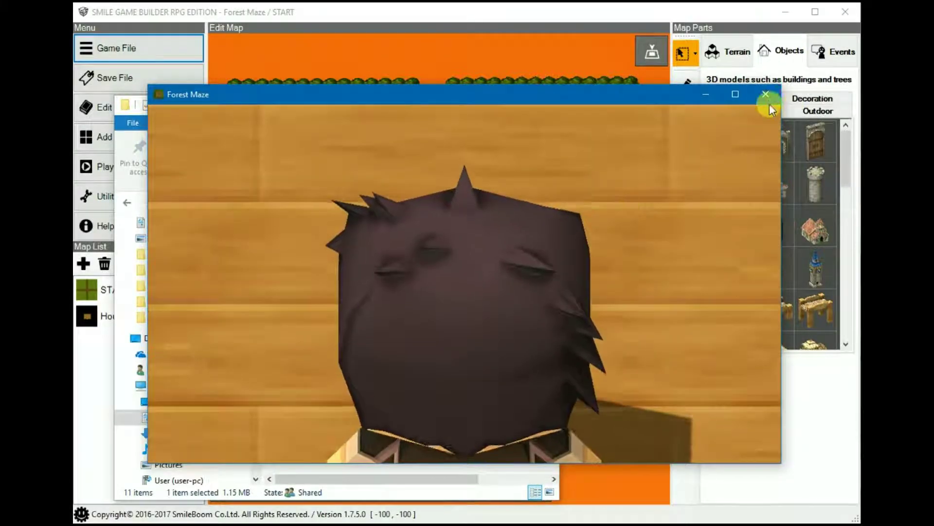
pyautogui.click(768, 98)
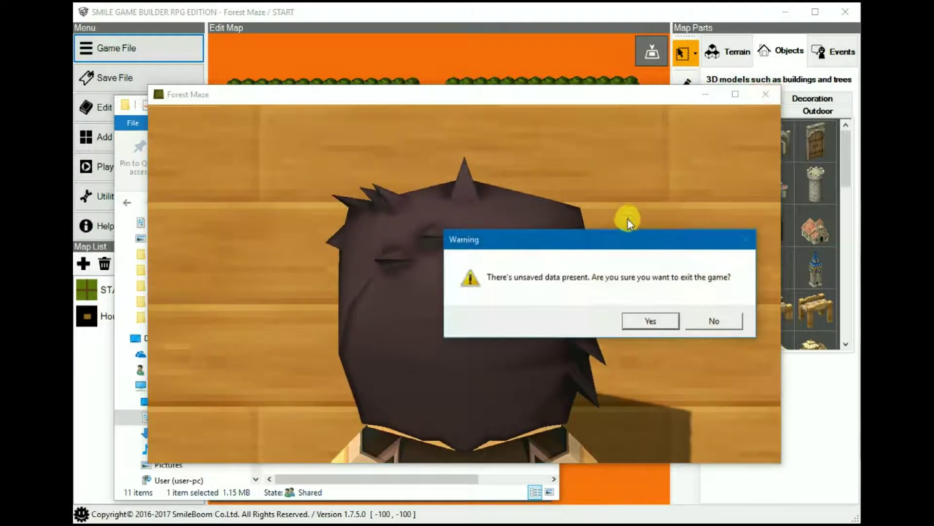
pyautogui.click(651, 321)
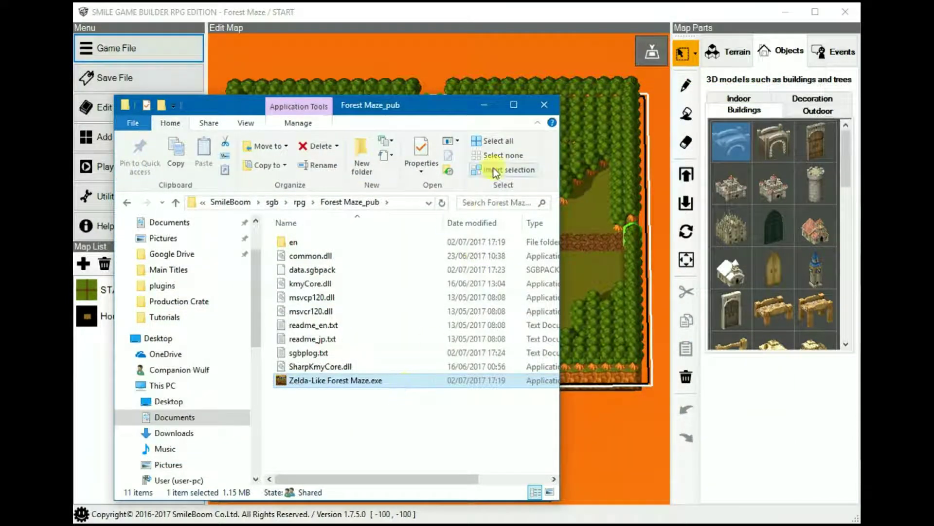
# Close and bring back the Explorer window, then move up to the rpg folder.
pyautogui.click(544, 105)
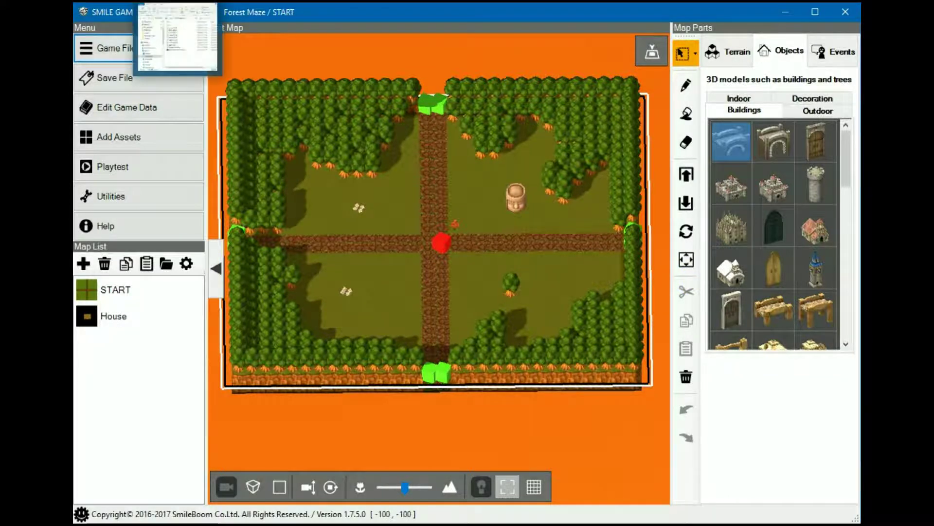
pyautogui.hotkey('alt', 'Tab')
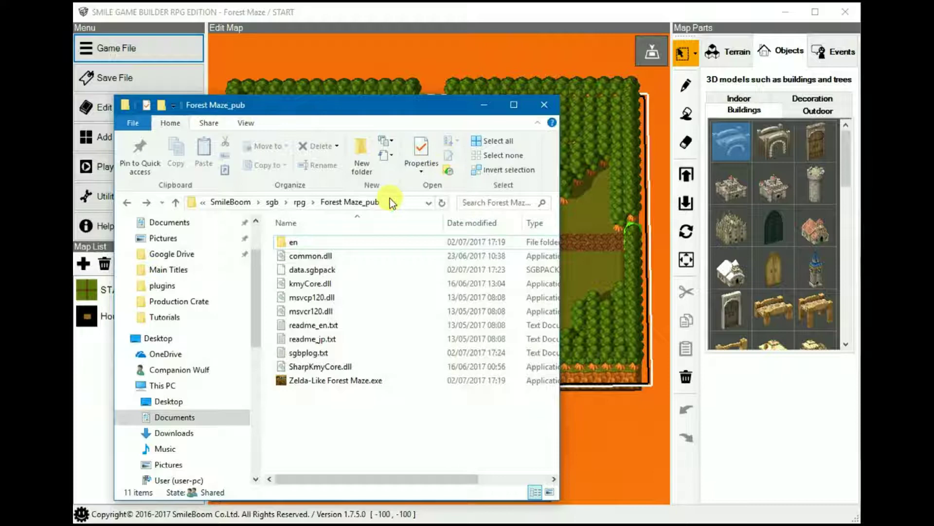
pyautogui.click(301, 201)
# Add the Forest Maze_pub folder to a Forest Maze_pub.7z archive using 7-Zip.
pyautogui.click(317, 297)
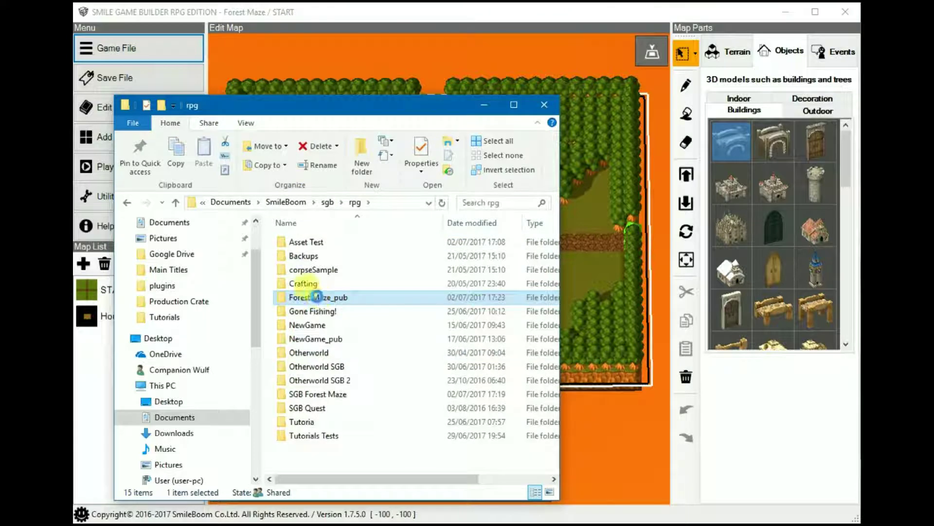
pyautogui.rightClick(317, 296)
pyautogui.moveTo(411, 333)
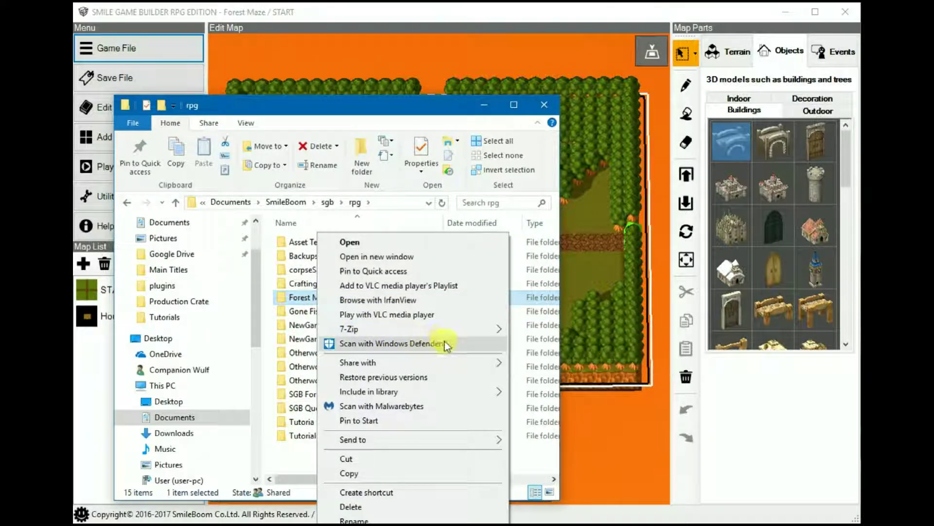
pyautogui.moveTo(439, 331)
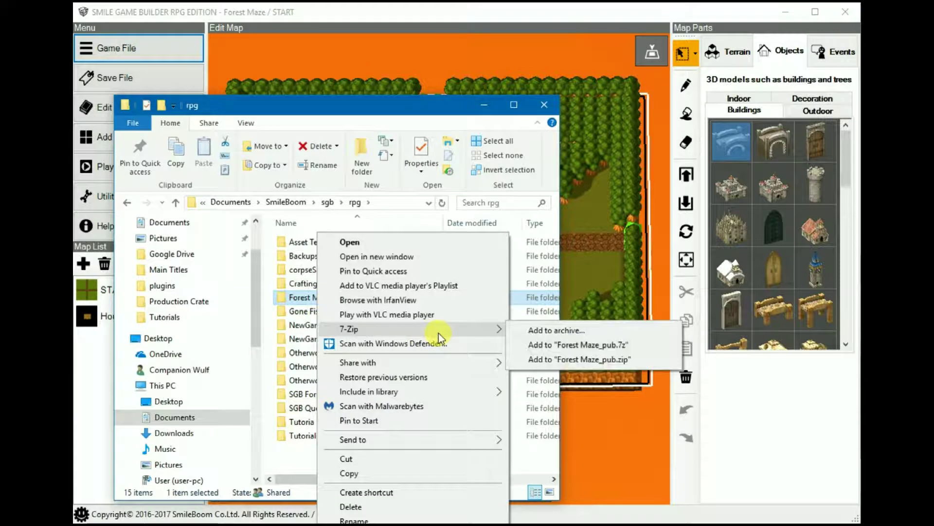
pyautogui.click(580, 348)
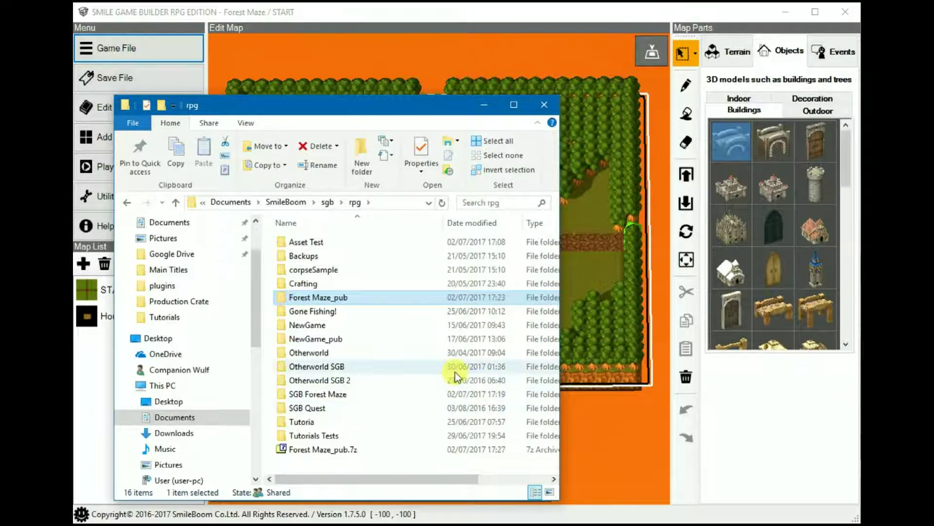
# Also pack Forest Maze_pub into Forest Maze_pub.zip and compare its 64,014 KB size with the 61,522 KB 7z.
pyautogui.rightClick(332, 300)
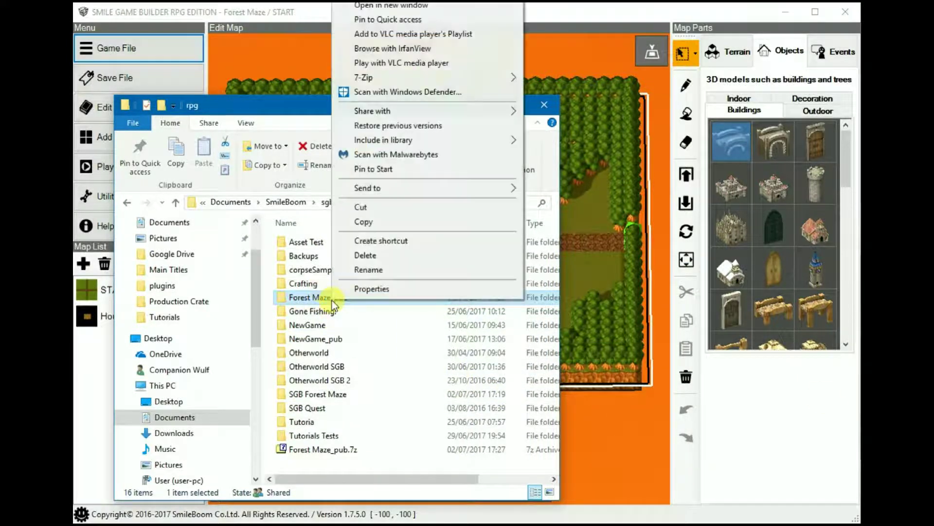
pyautogui.moveTo(405, 76)
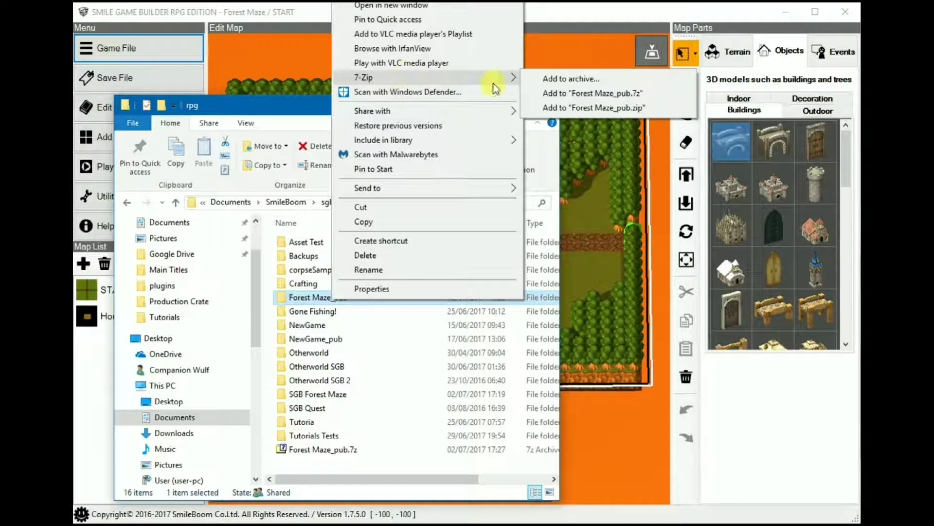
pyautogui.click(619, 116)
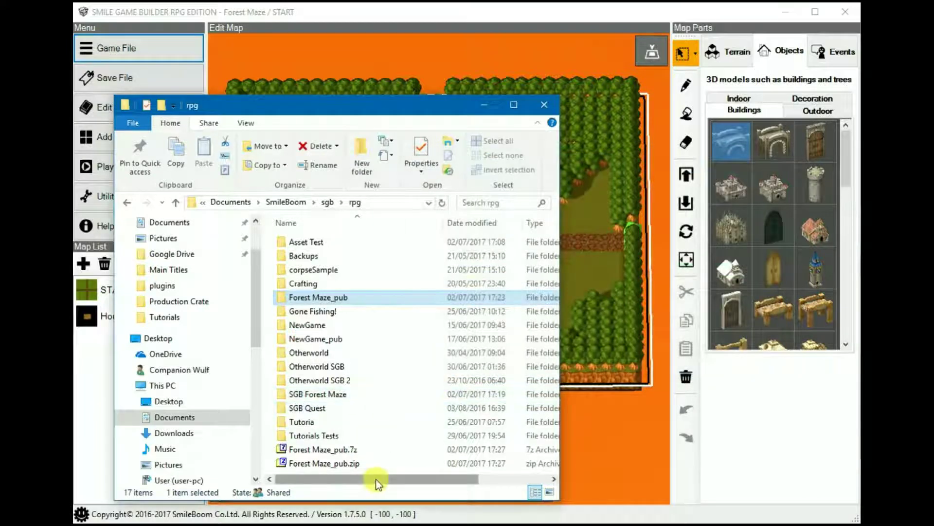
pyautogui.moveTo(378, 478); pyautogui.dragTo(464, 489)
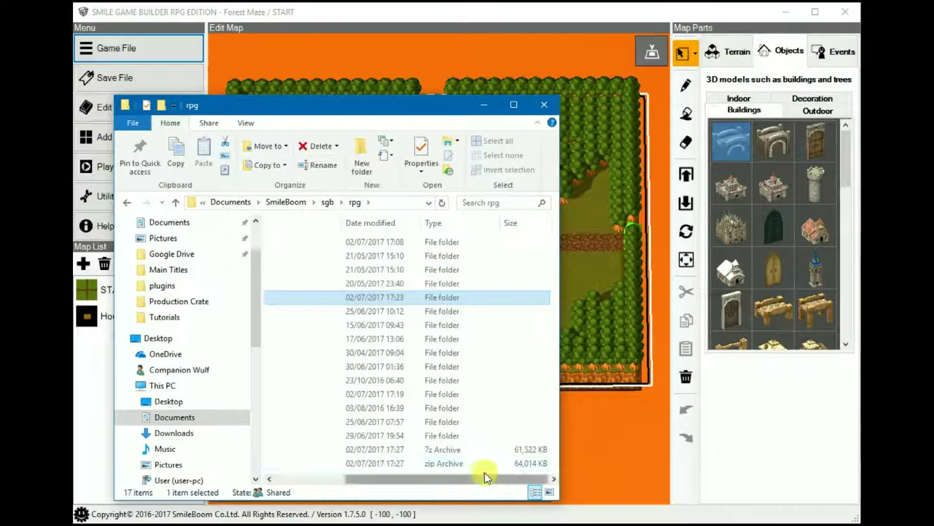
pyautogui.moveTo(469, 476); pyautogui.dragTo(396, 477)
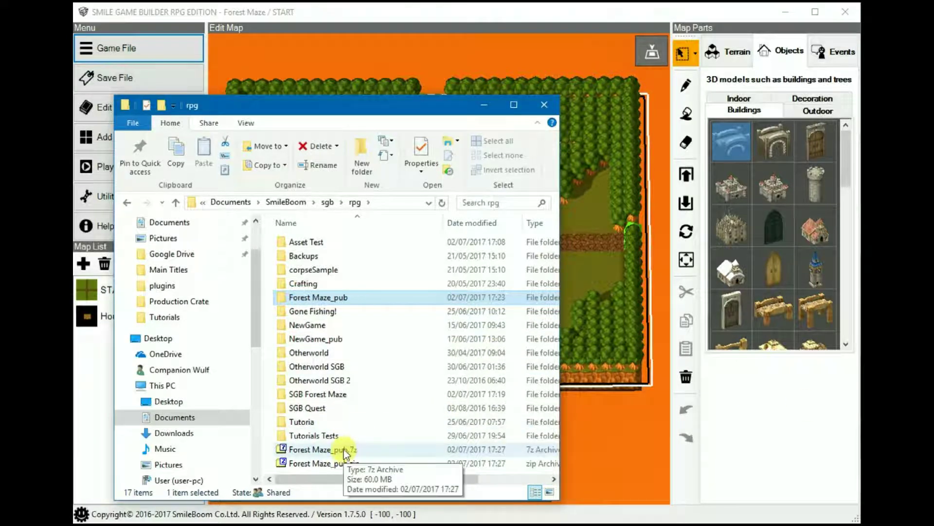
pyautogui.doubleClick(329, 450)
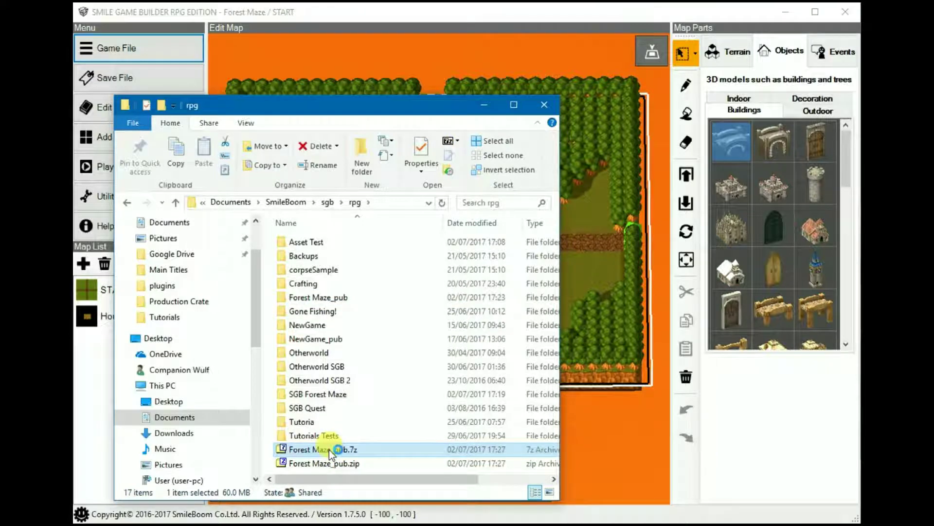
pyautogui.doubleClick(405, 192)
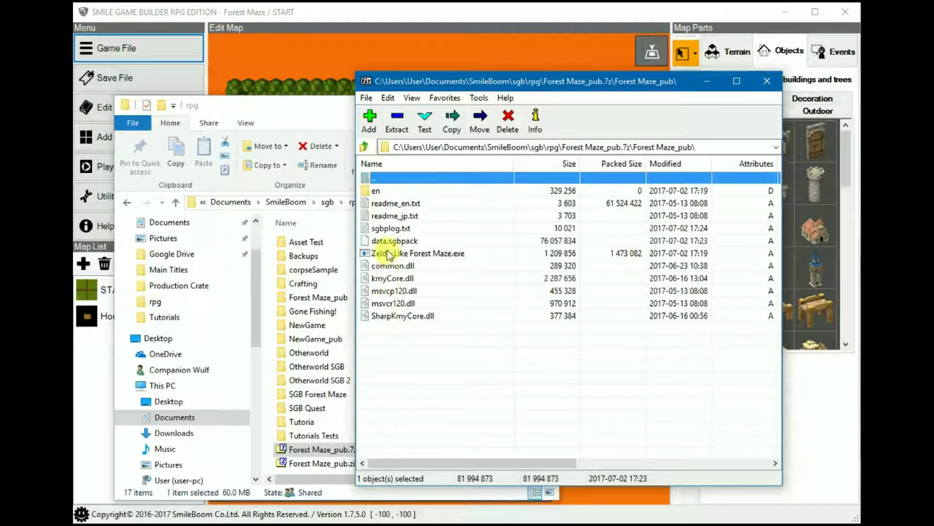
pyautogui.click(375, 192)
pyautogui.doubleClick(373, 191)
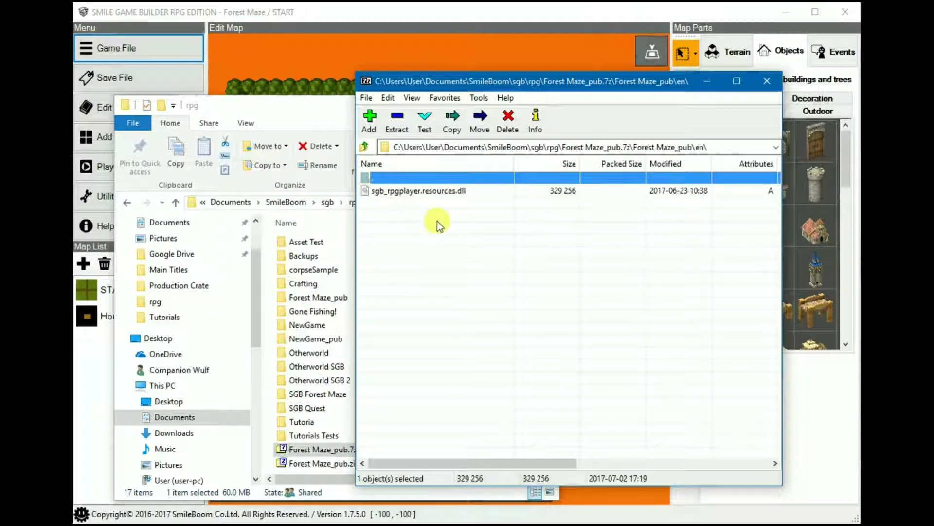
pyautogui.doubleClick(376, 177)
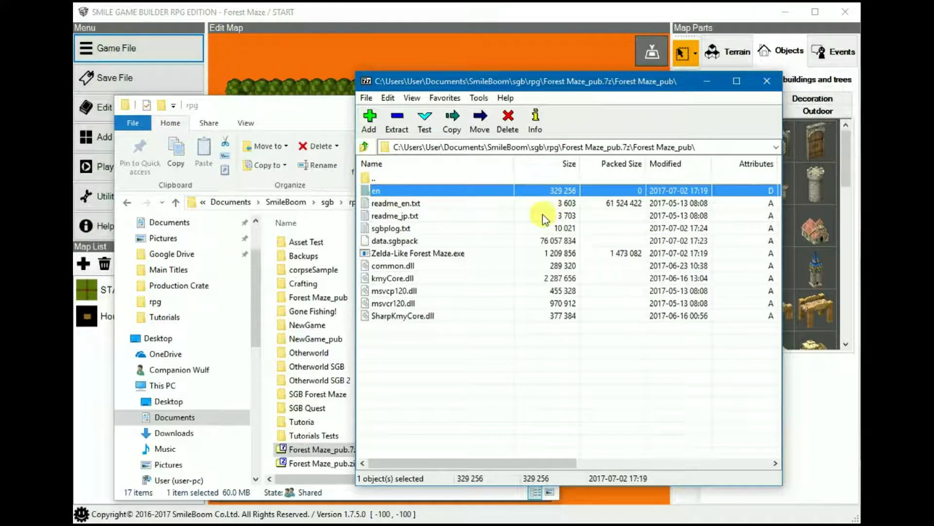
pyautogui.click(767, 82)
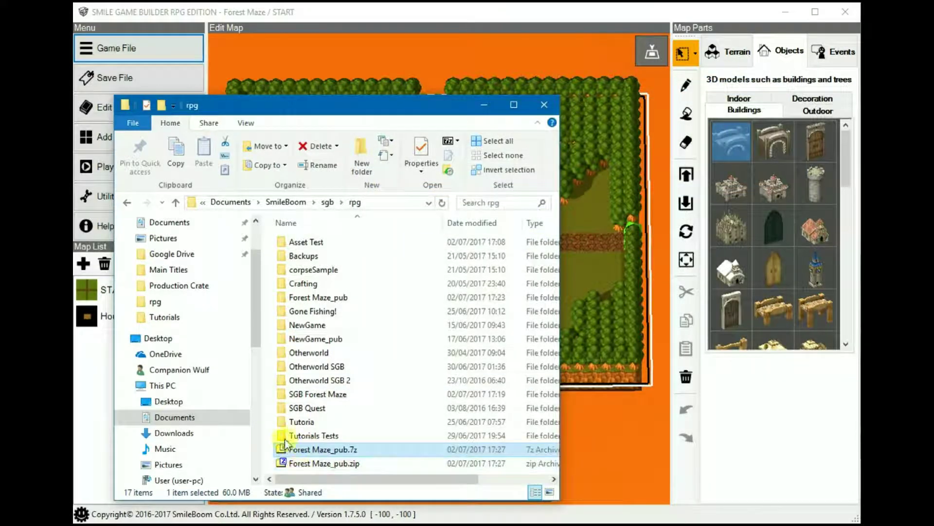
# Create a 7-Zip archive of Forest Maze_pub with Create SFX archive ticked, producing Forest Maze_pub.exe.
pyautogui.rightClick(313, 297)
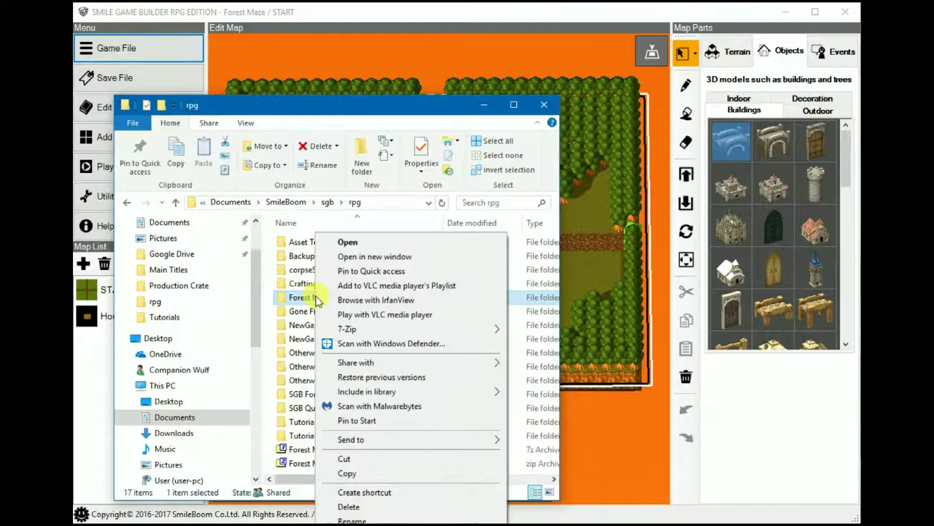
pyautogui.moveTo(375, 329)
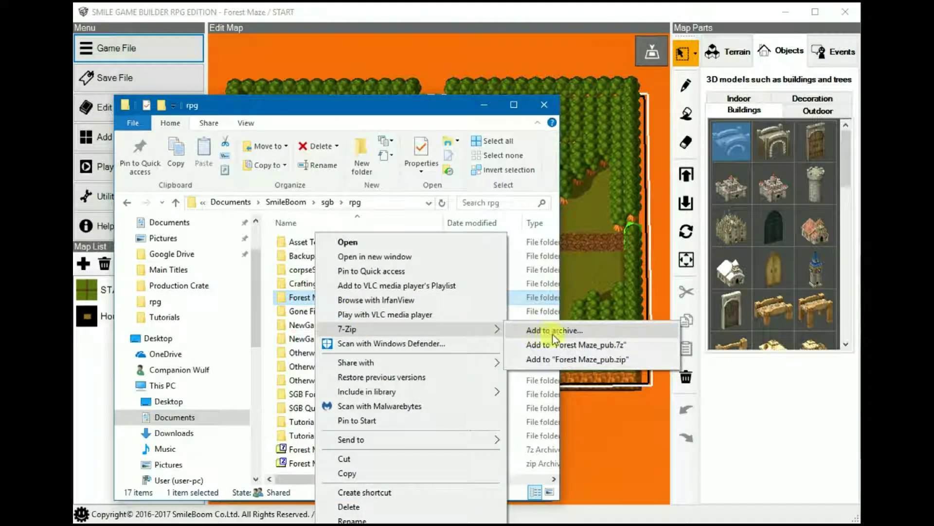
pyautogui.click(580, 334)
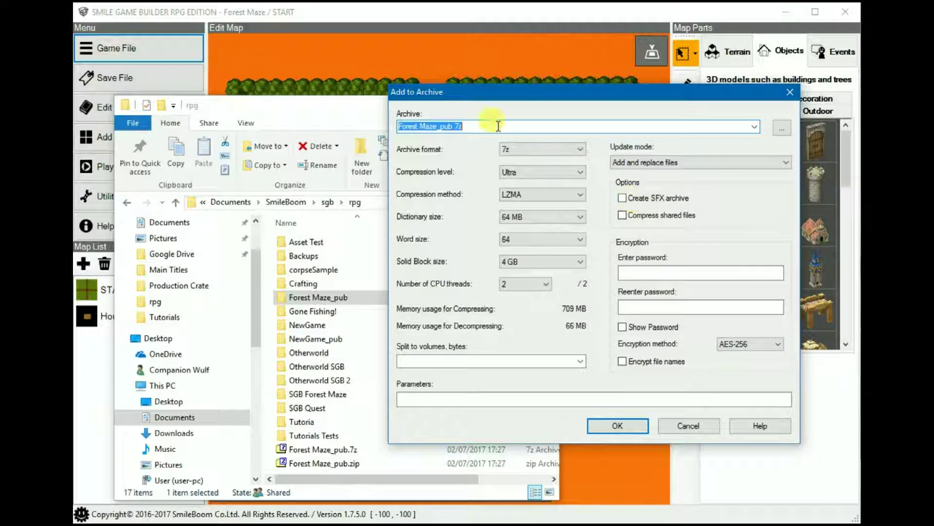
pyautogui.click(638, 200)
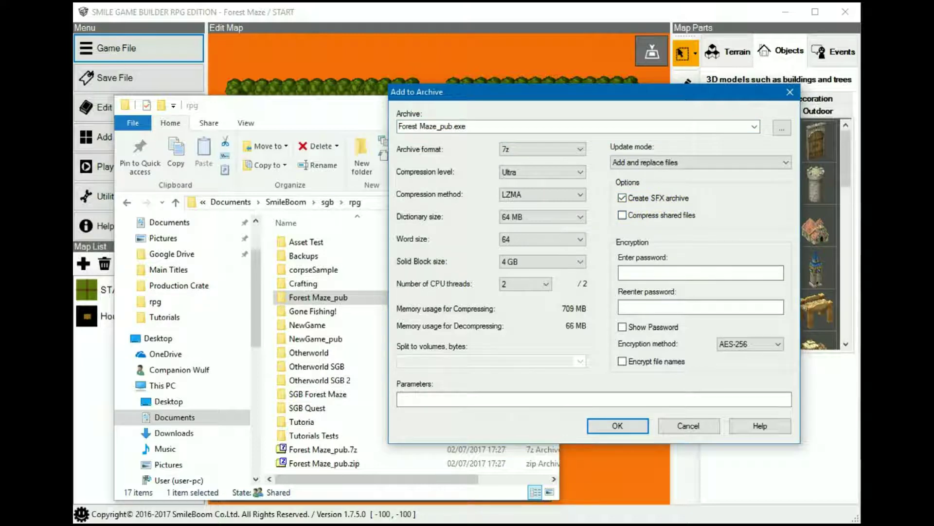
pyautogui.click(617, 425)
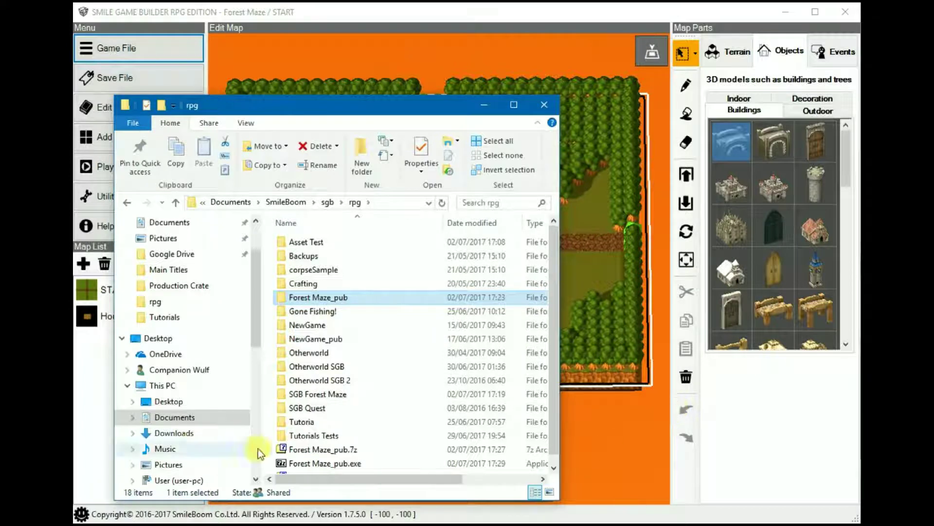
# Rename Forest Maze_pub.exe to Forest Maze Install.exe.
pyautogui.click(323, 462)
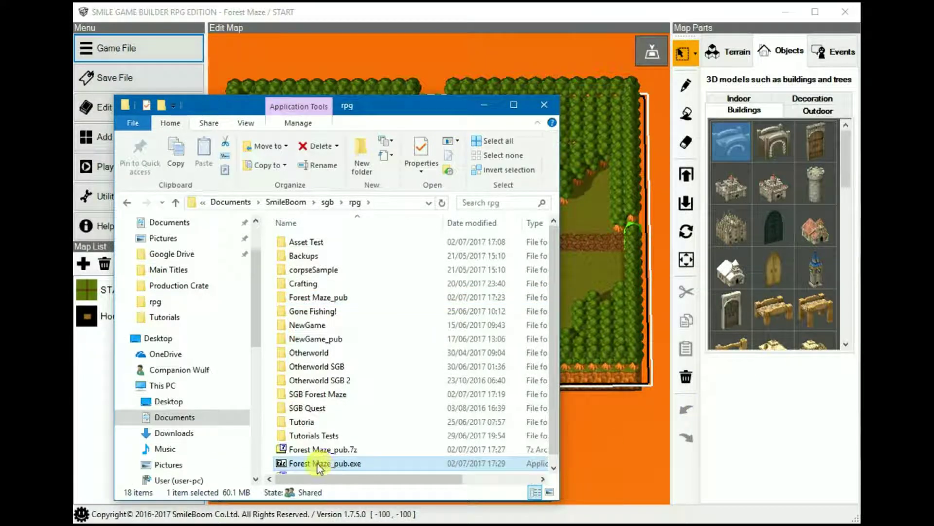
pyautogui.click(316, 464)
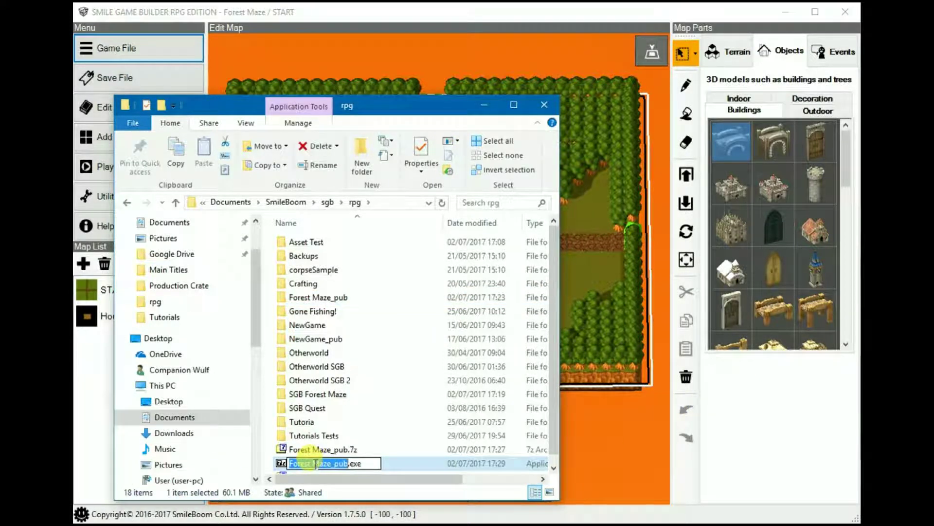
pyautogui.click(333, 463)
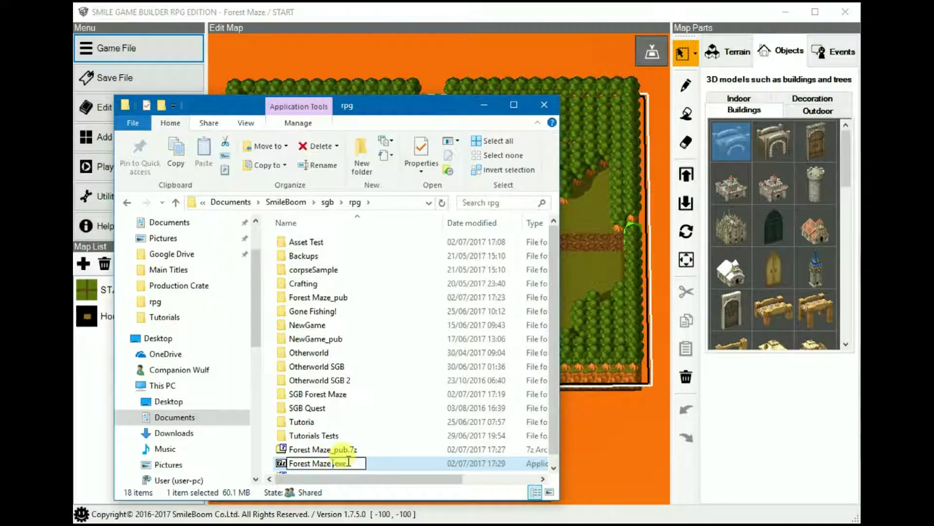
pyautogui.write('Install')
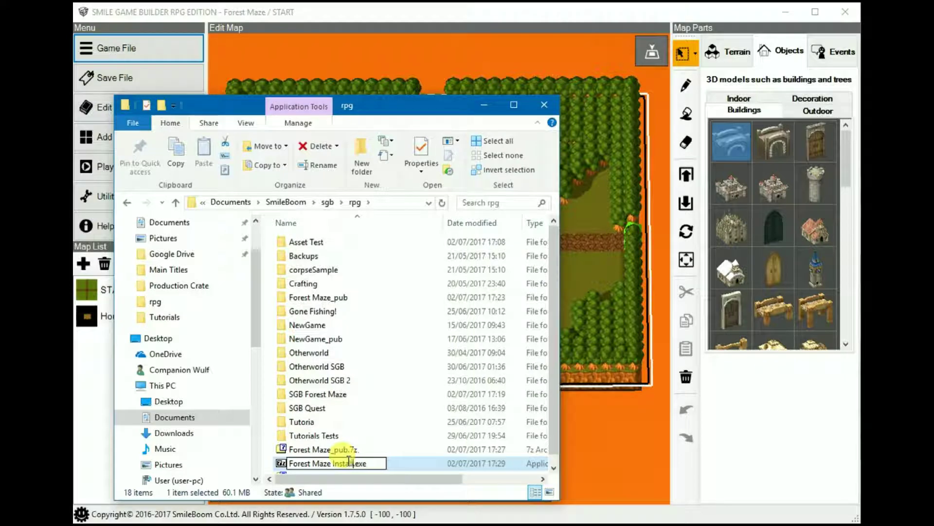
pyautogui.press('Return')
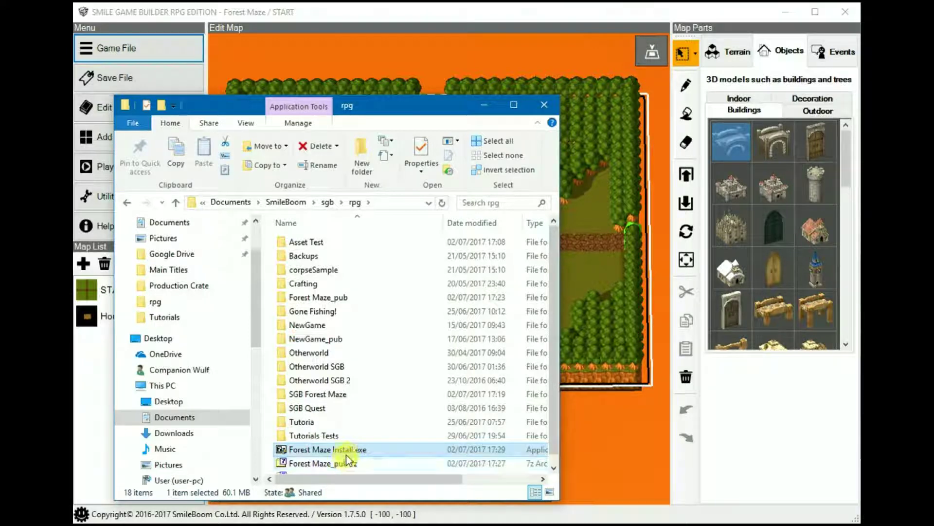
pyautogui.scroll(-1, 344, 462)
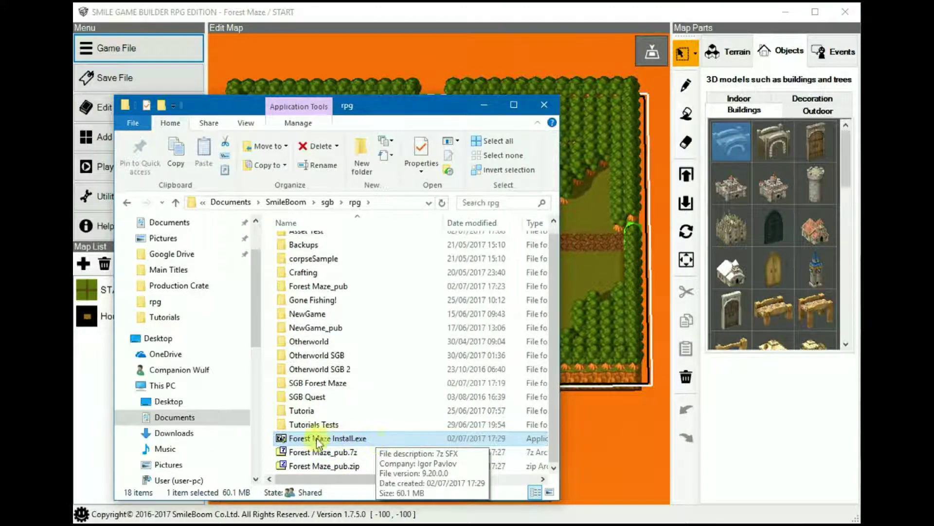
pyautogui.doubleClick(285, 437)
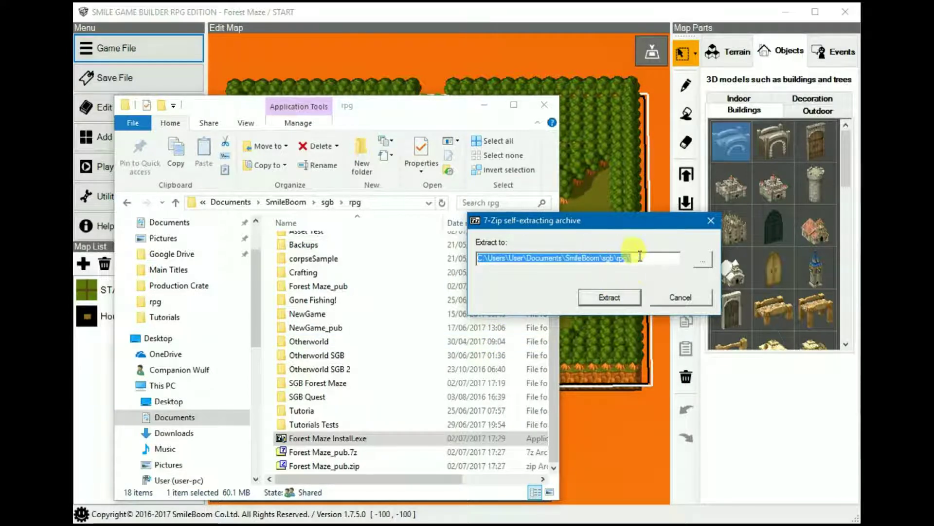
pyautogui.click(703, 261)
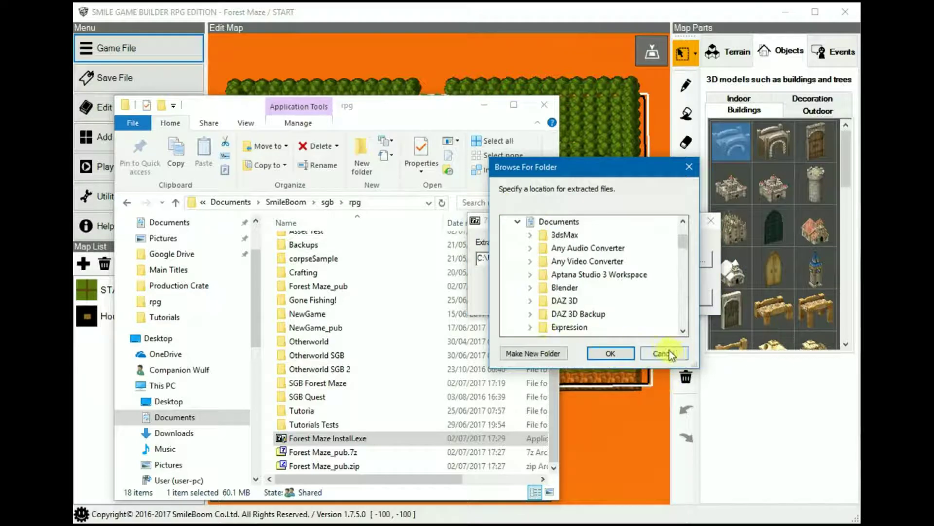
pyautogui.click(671, 352)
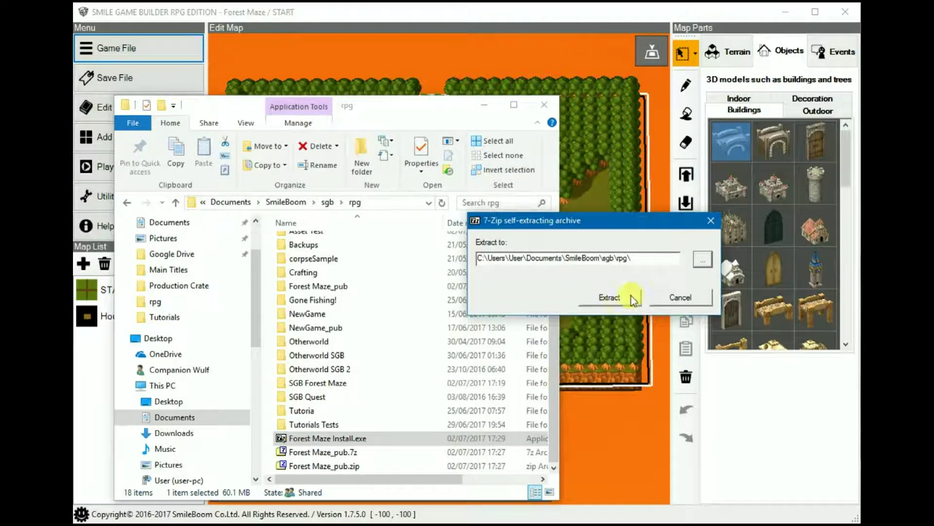
pyautogui.click(679, 298)
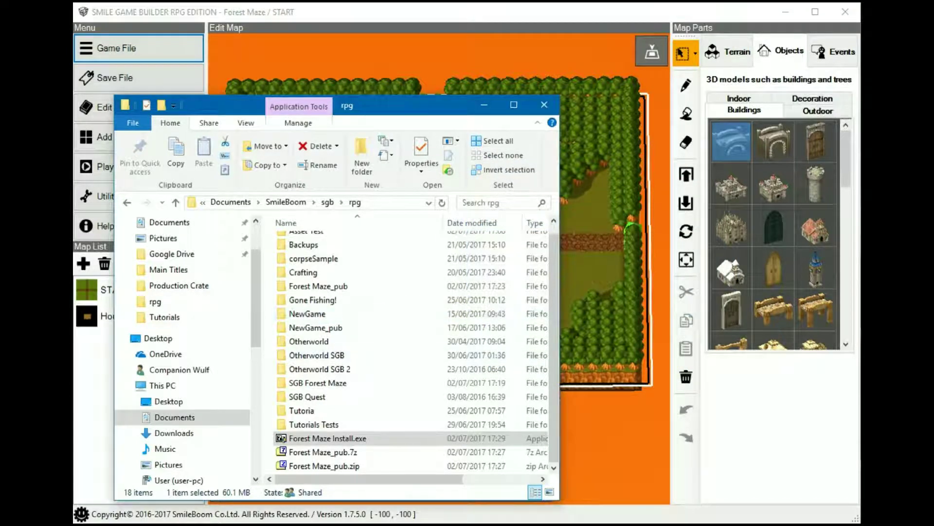